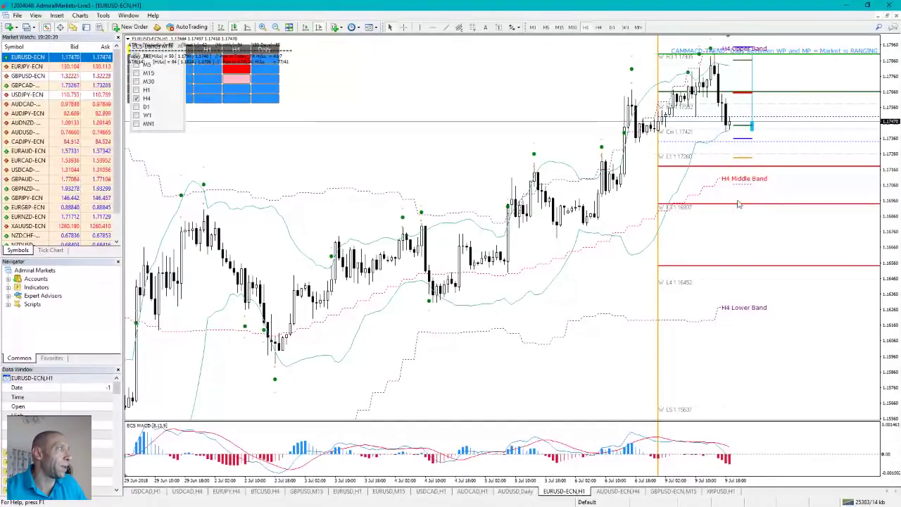
Place two horizontal lines on the EURUSD H1 chart at about 1.1690 and 1.1710.
left_click(432, 27)
left_click_drag(696, 201, 700, 209)
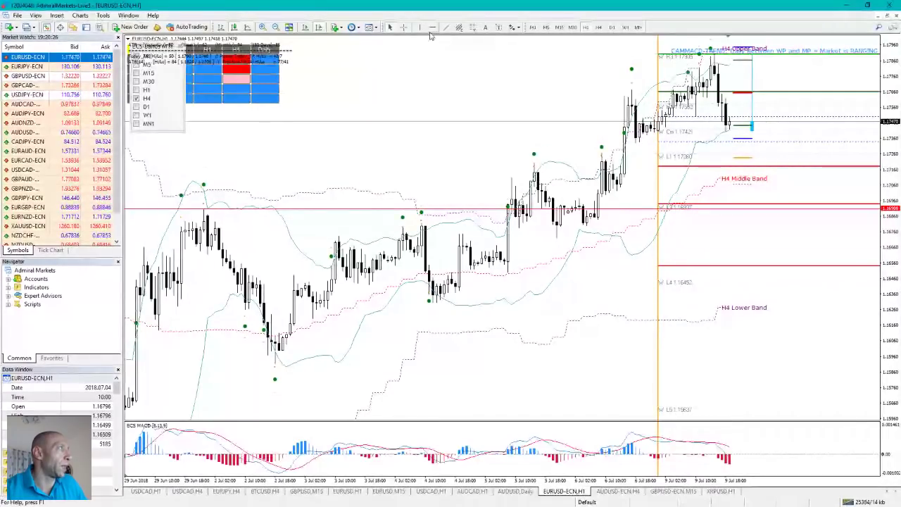
left_click(432, 27)
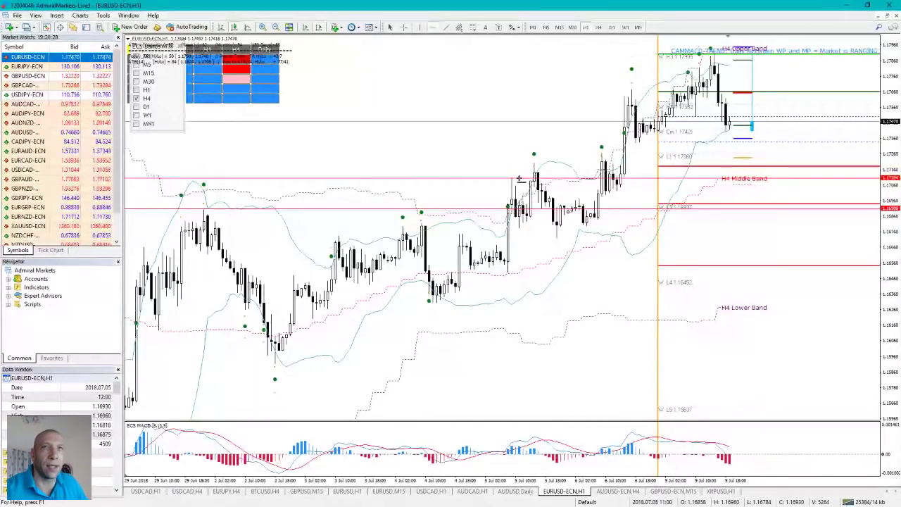
left_click(518, 179)
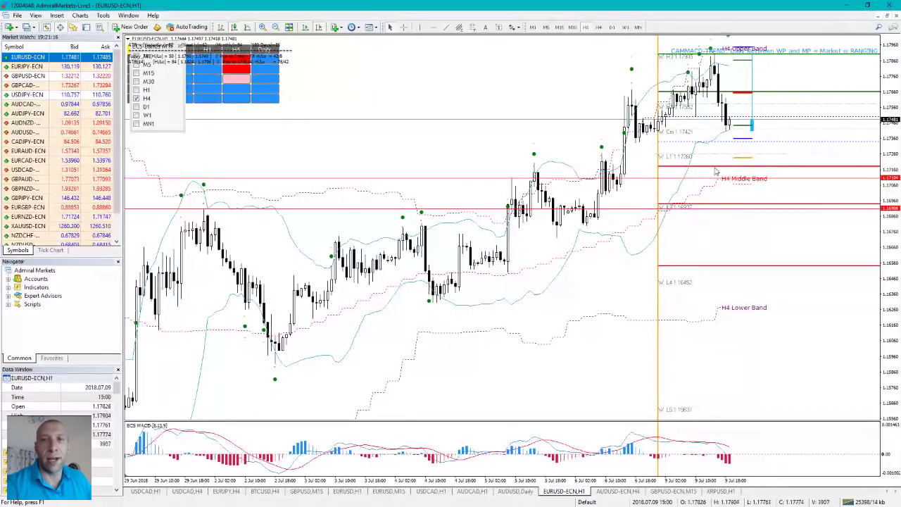
Review the EUR/USD slide with its entry, stop-loss and take-profit levels, and advance the presentation.
left_click_drag(891, 72, 888, 151)
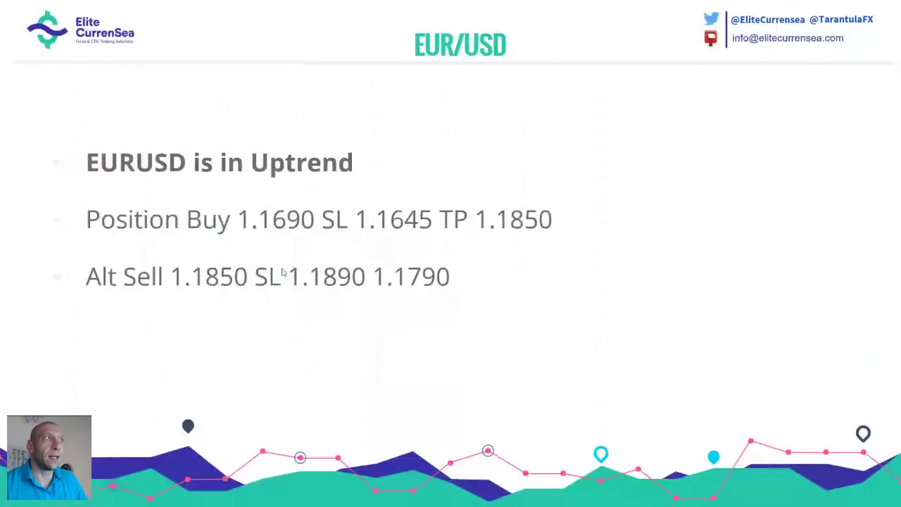
left_click(288, 268)
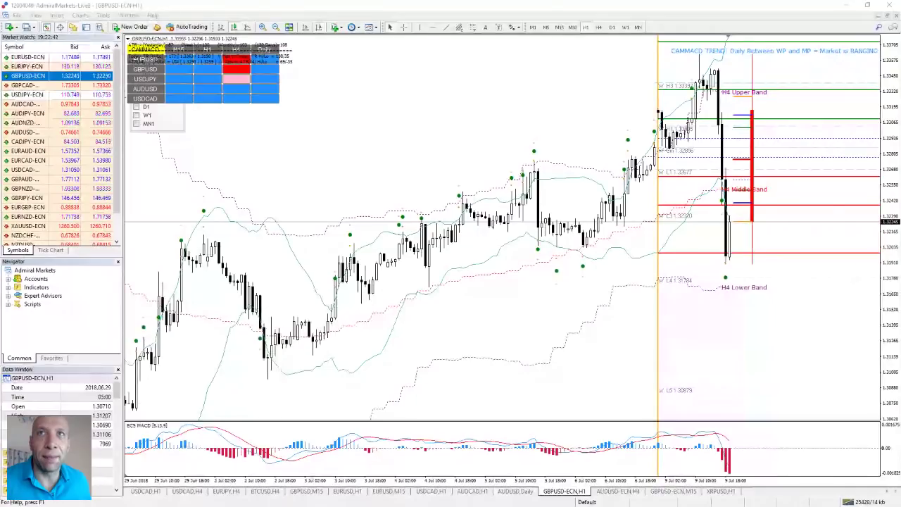
View the GBPUSD chart on the daily timeframe and return it to H1.
left_click(648, 229)
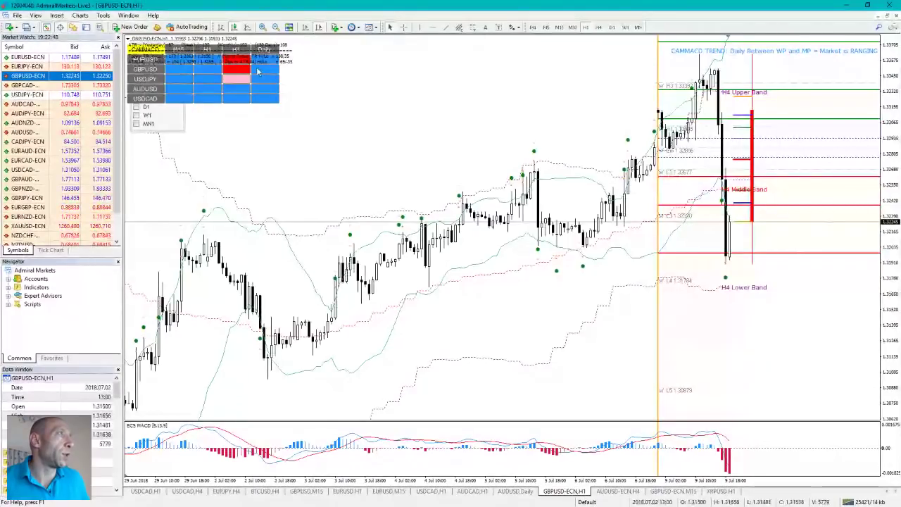
left_click(611, 27)
left_click(585, 28)
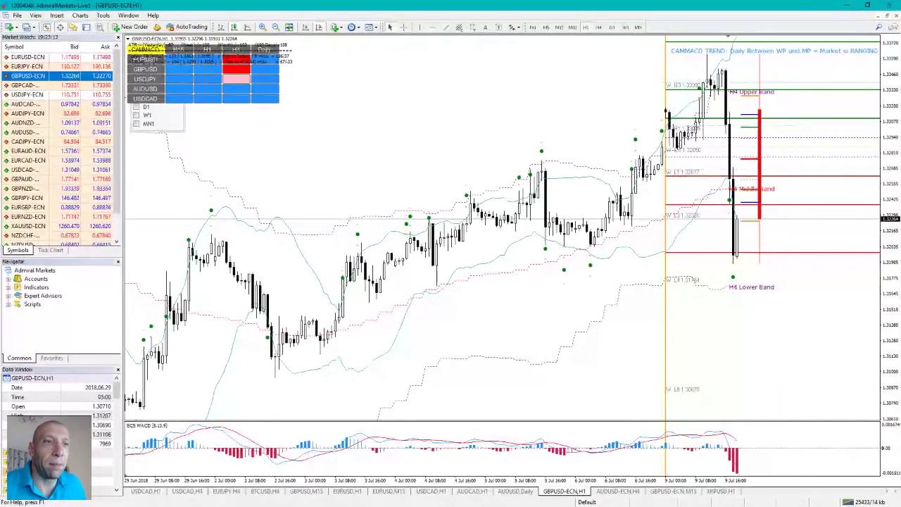
Compare the trade levels on the GBP/USD slide with the GBPUSD H1 chart, and advance the presentation.
key("alt+Tab")
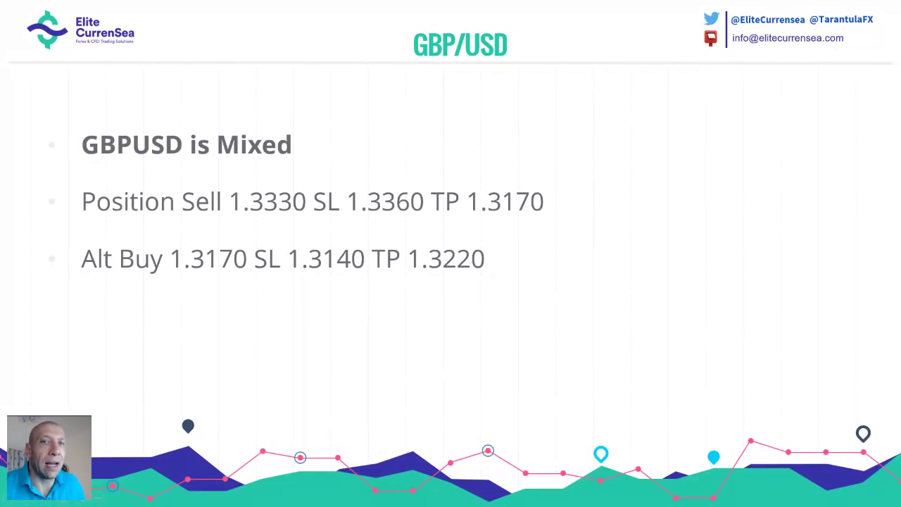
key("alt+Tab")
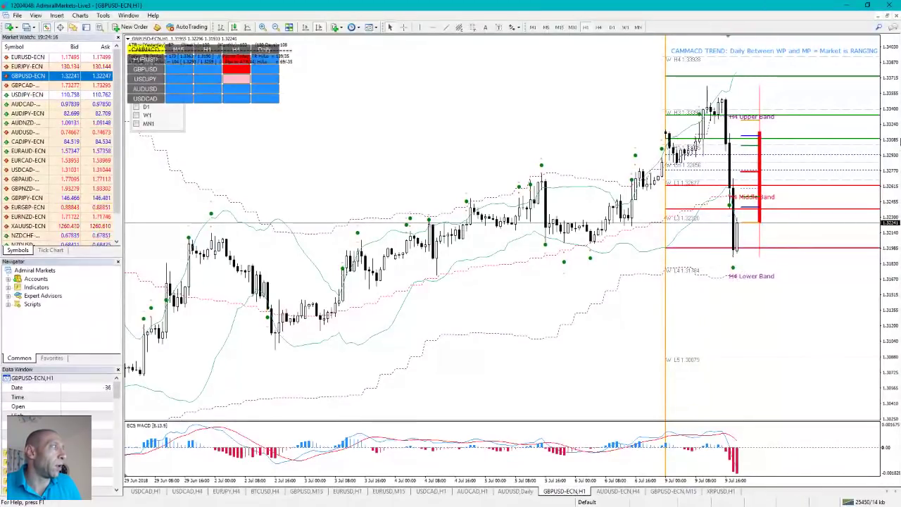
left_click_drag(897, 134, 897, 141)
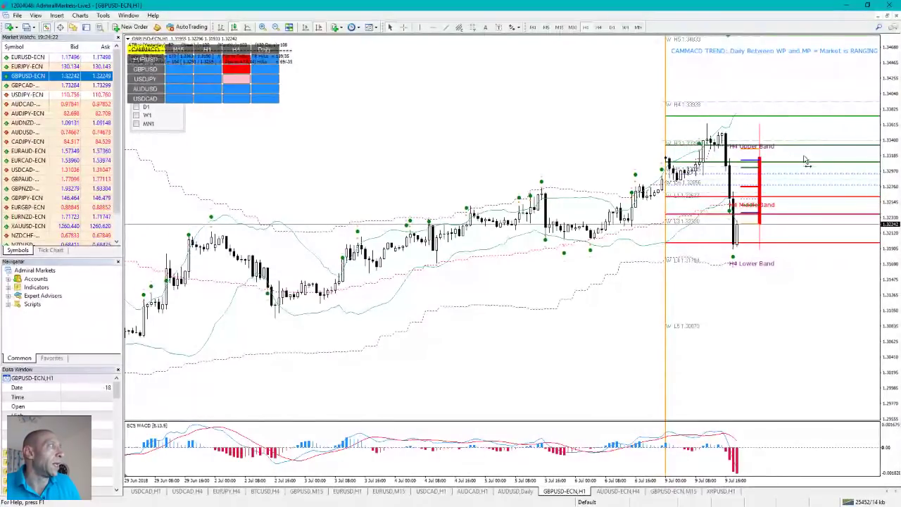
scroll(788, 157, "down", 1)
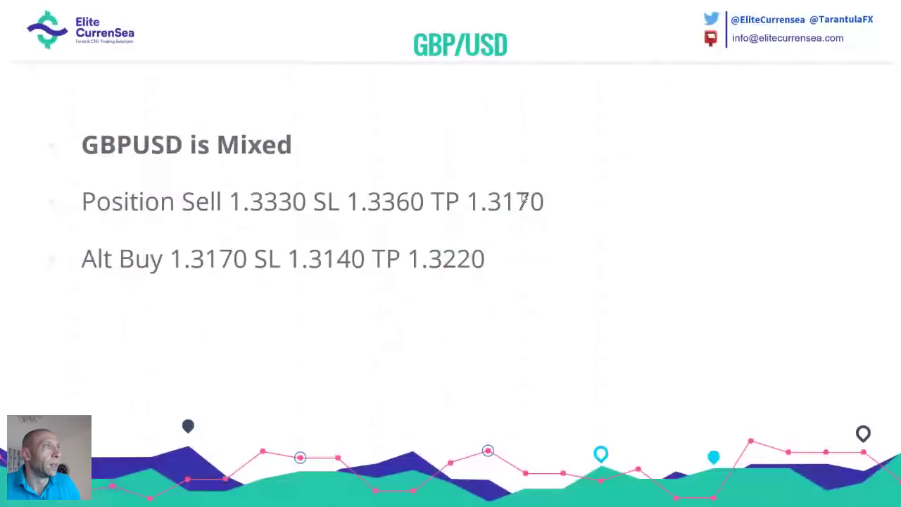
left_click(524, 200)
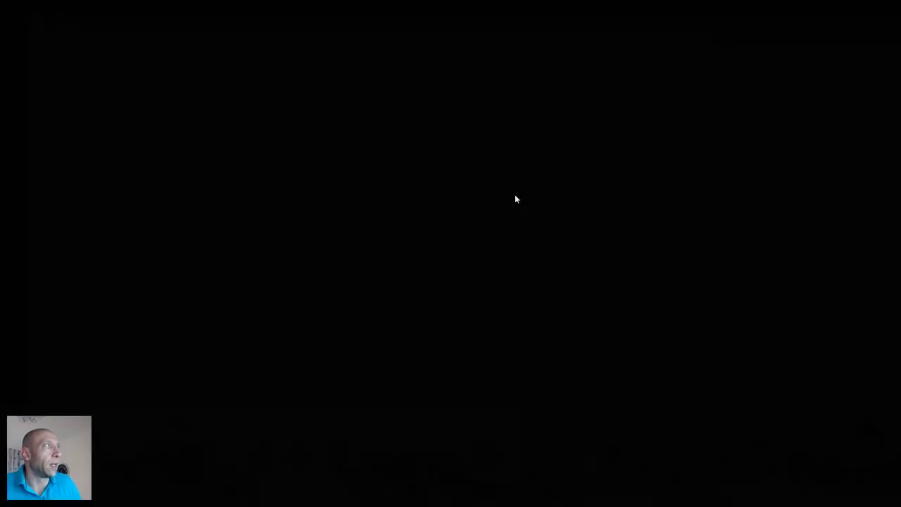
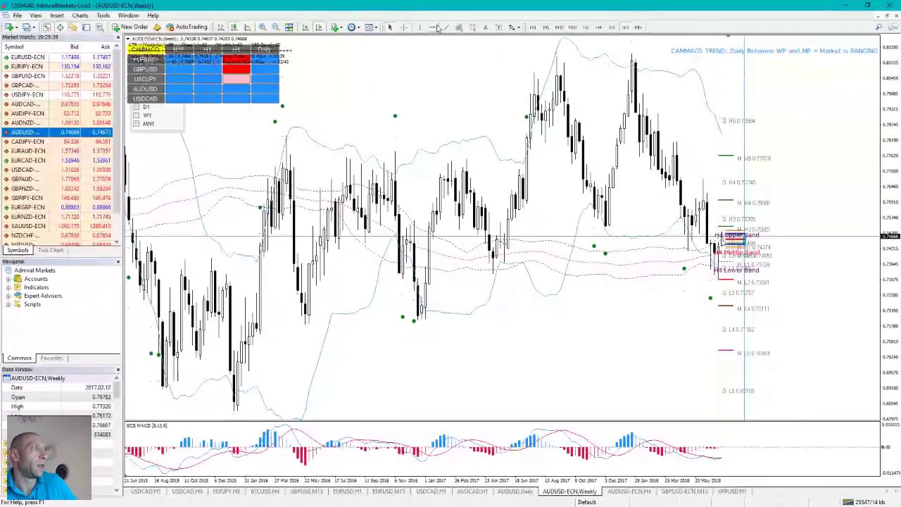
Mark a horizontal level at about 0.7500 on the AUDUSD weekly chart.
left_click(621, 222)
left_click_drag(621, 222, 633, 227)
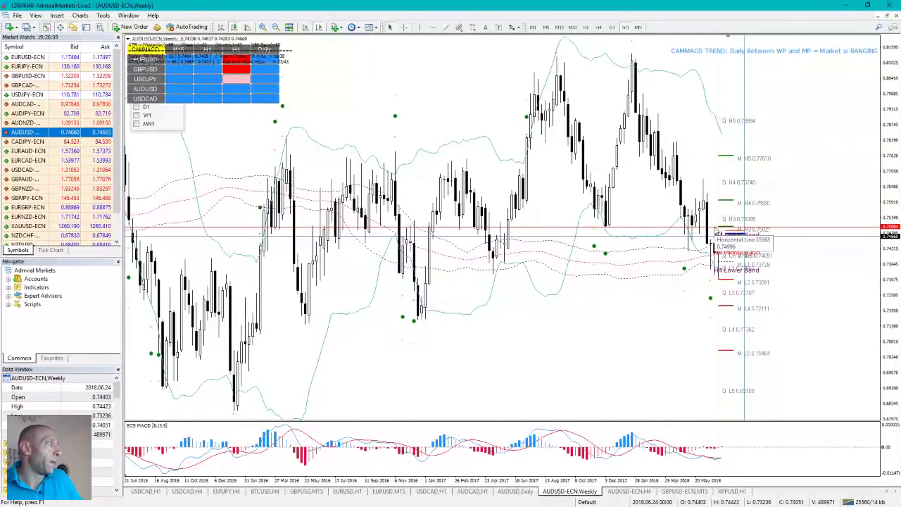
left_click(419, 27)
left_click_drag(683, 208, 682, 251)
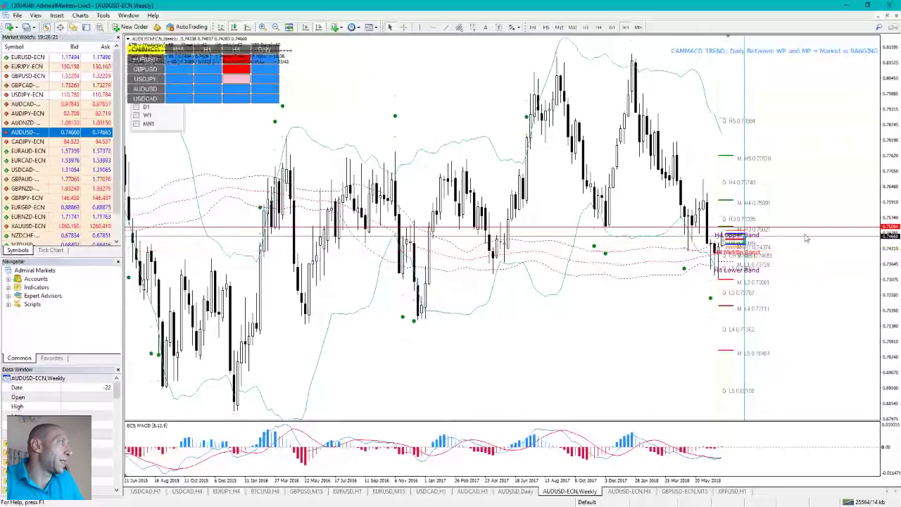
scroll(760, 197, "up", 1)
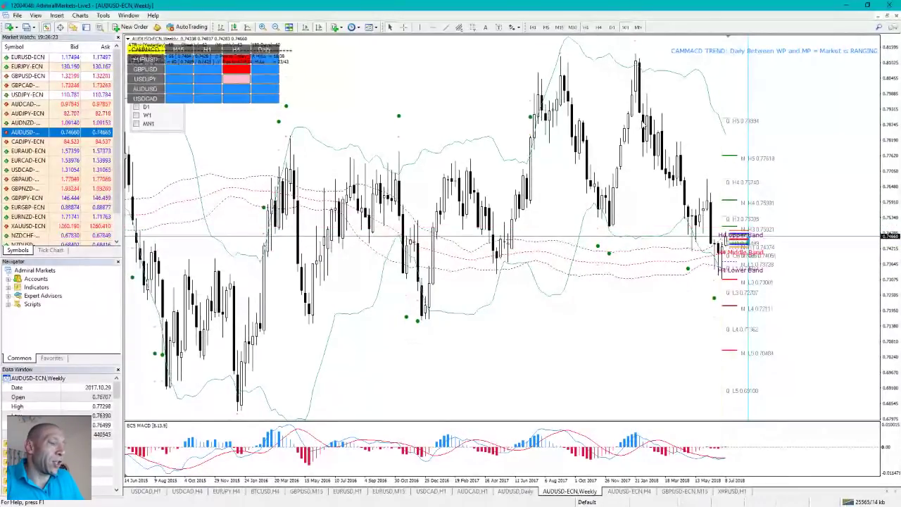
Change the AUDUSD chart from the weekly to the H1 timeframe.
left_click(587, 27)
scroll(869, 152, "up", 2)
scroll(868, 152, "down", 2)
scroll(880, 147, "up", 1)
scroll(866, 155, "down", 1)
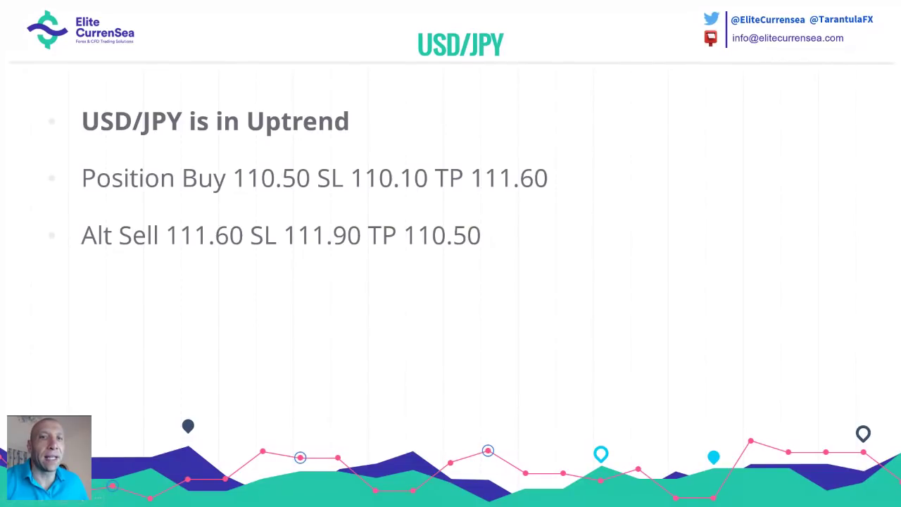
Switch from the USD/JPY slide back to MetaTrader 4 and load USDJPY into the H1 chart.
key("alt+Tab")
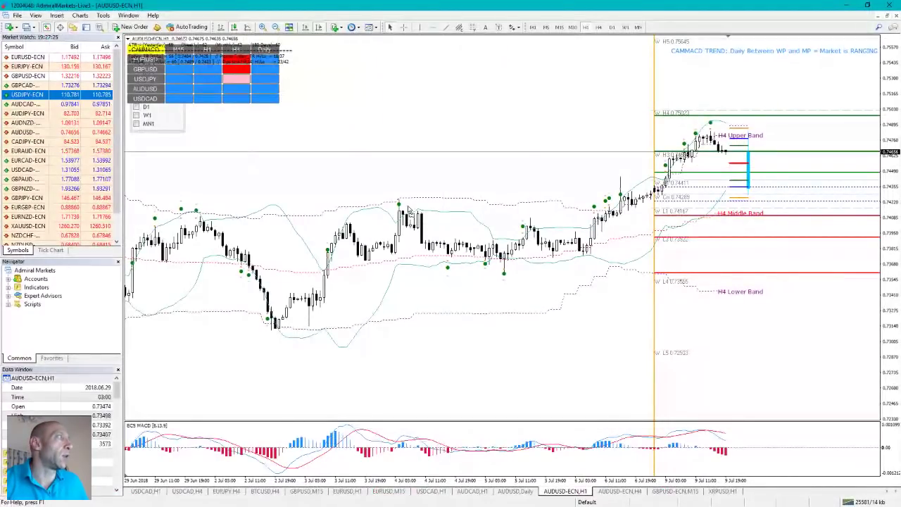
left_click_drag(410, 211, 414, 209)
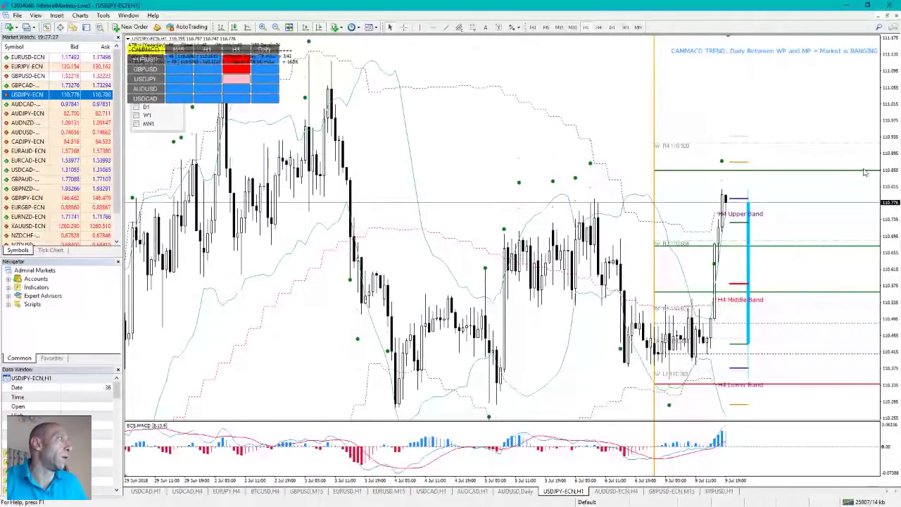
left_click_drag(896, 144, 894, 181)
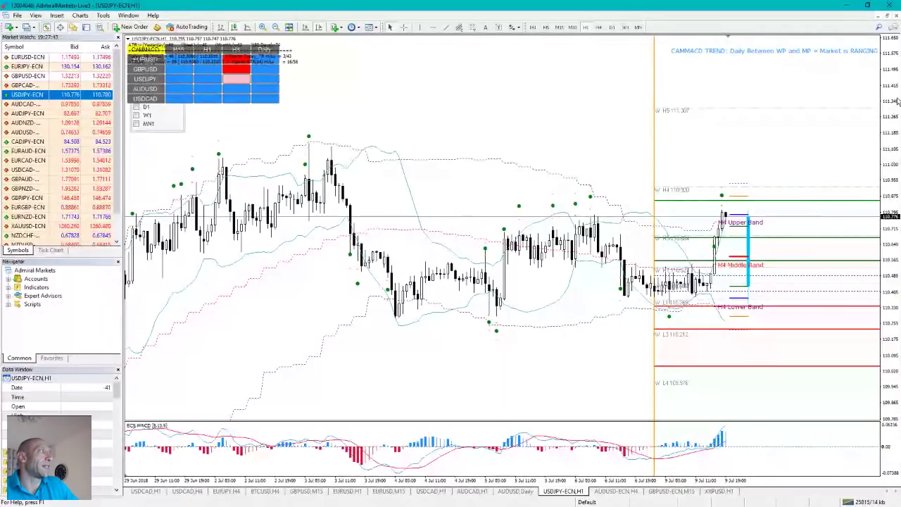
left_click_drag(883, 163, 883, 181)
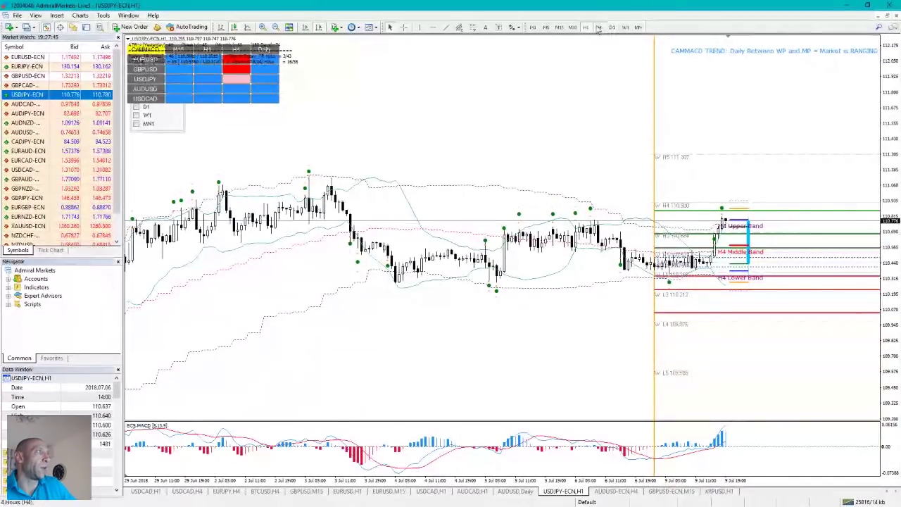
Change the USDJPY chart to the H4 timeframe and, after viewing it, to the daily timeframe.
key("h")
key("4")
key("Return")
scroll(568, 117, "up", 3)
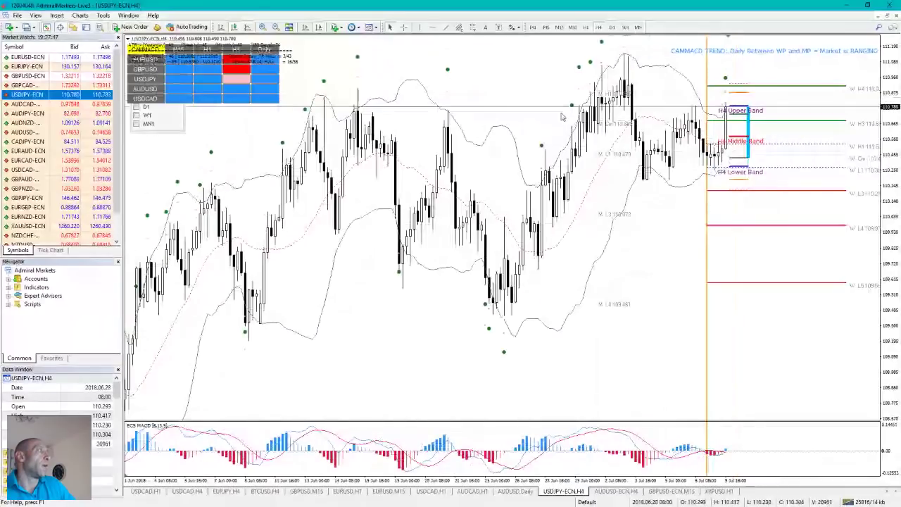
left_click_drag(890, 85, 877, 203)
key("d")
key("1")
key("Return")
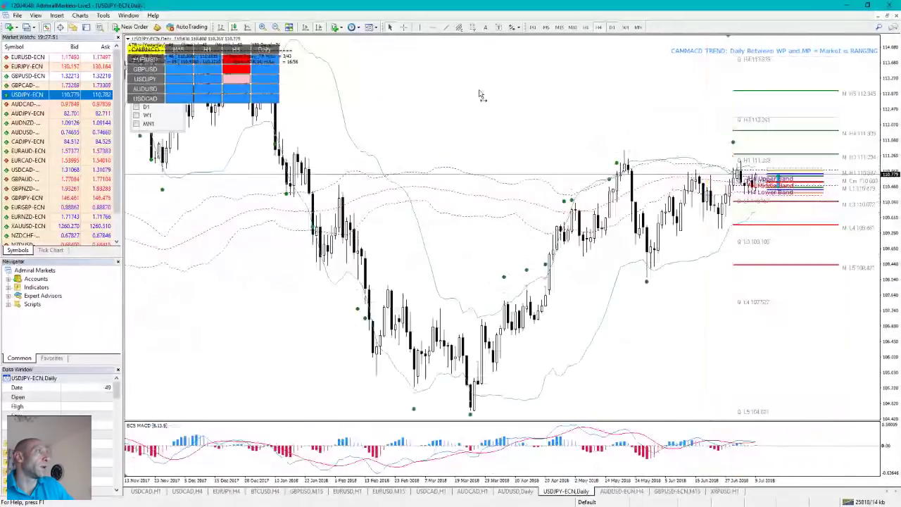
Place a horizontal line at about 111.61 on the USDJPY daily chart.
left_click(432, 27)
left_click(538, 140)
left_click_drag(538, 139, 531, 165)
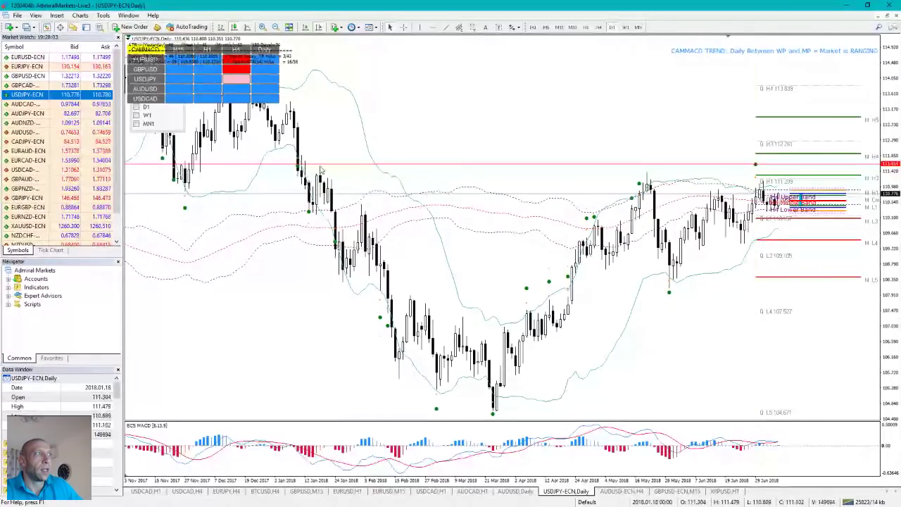
Return the USDJPY chart to the H1 timeframe and check it against the trade levels on the USD/JPY slide.
left_click(584, 28)
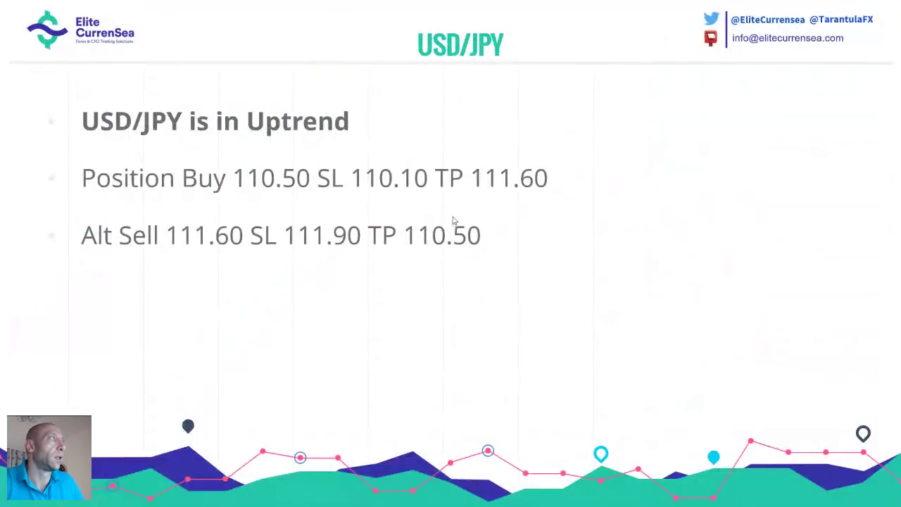
key("Right")
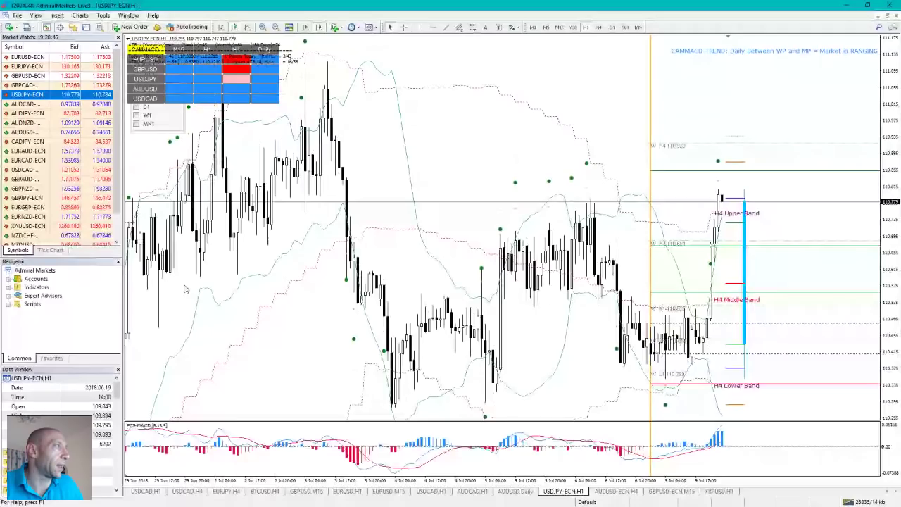
left_click_drag(885, 148, 884, 173)
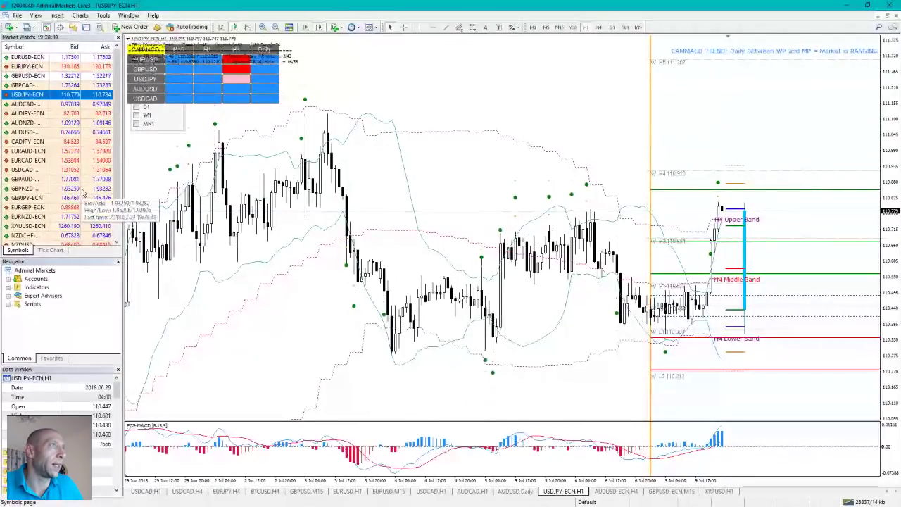
scroll(81, 199, "down", 1)
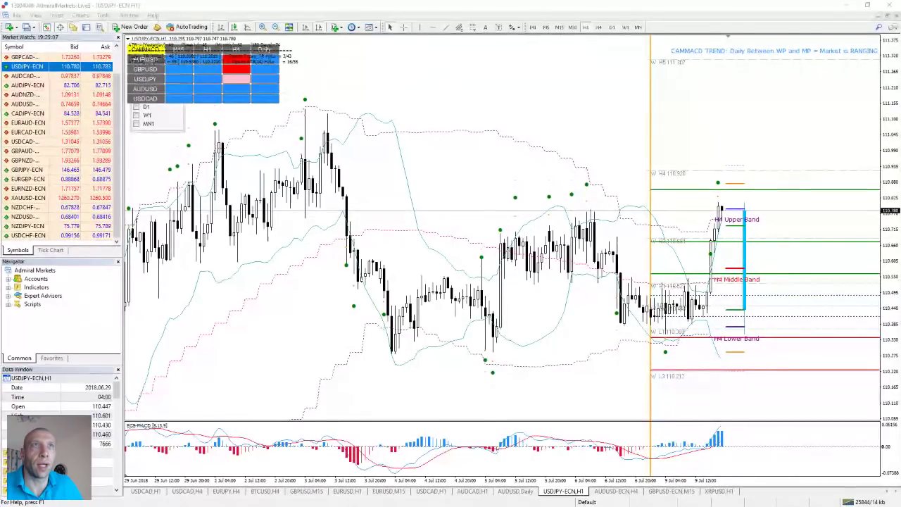
Switch to MetaTrader 5 and change the BTCUSD chart to the H4 timeframe.
key("alt+Tab")
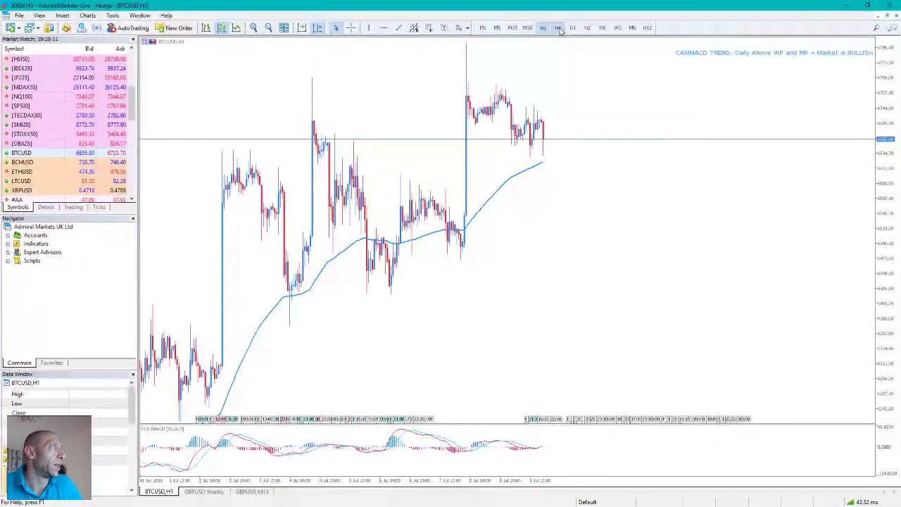
left_click(557, 27)
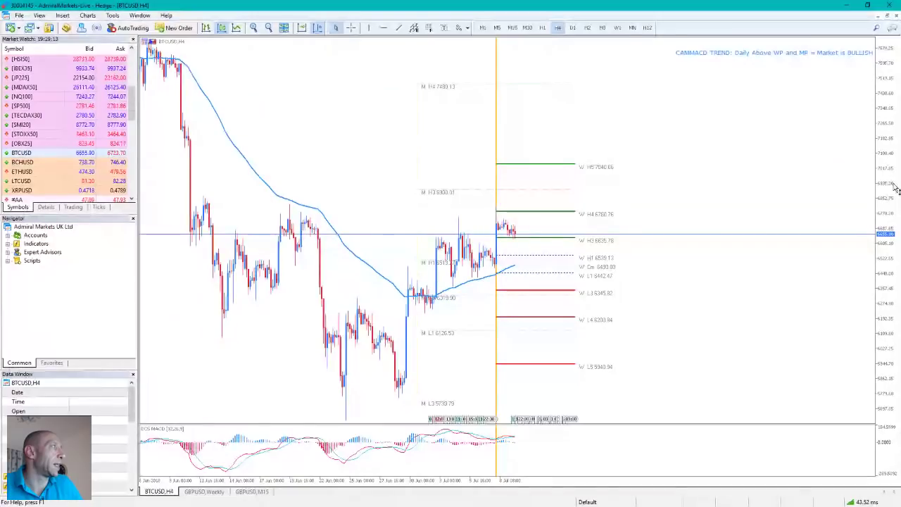
left_click_drag(888, 150, 887, 175)
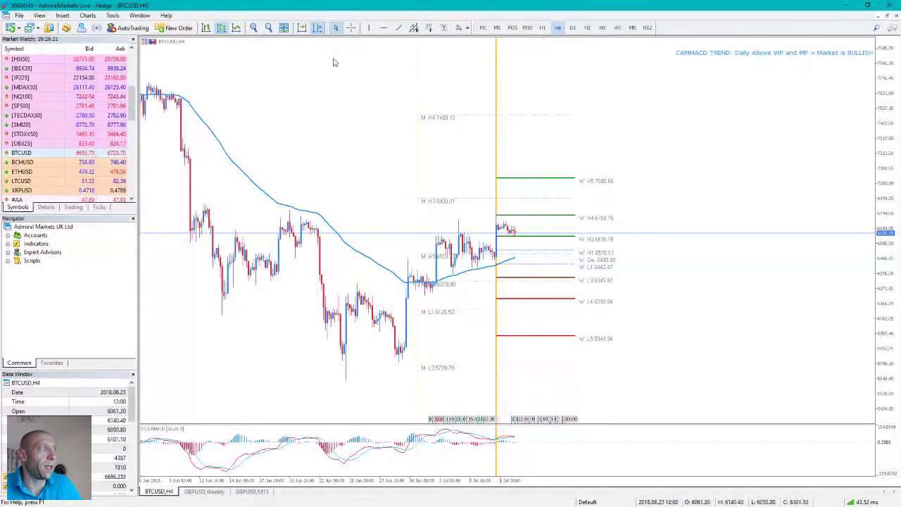
Draw two rising trendlines on the BTCUSD H4 chart, one above the early-July highs and one along the lows.
left_click(399, 28)
mouse_move(438, 236)
left_mouse_down()
mouse_move(493, 201)
mouse_move(494, 190)
left_mouse_up()
left_click(398, 27)
mouse_move(438, 284)
left_mouse_down()
mouse_move(598, 236)
mouse_move(533, 250)
left_mouse_up()
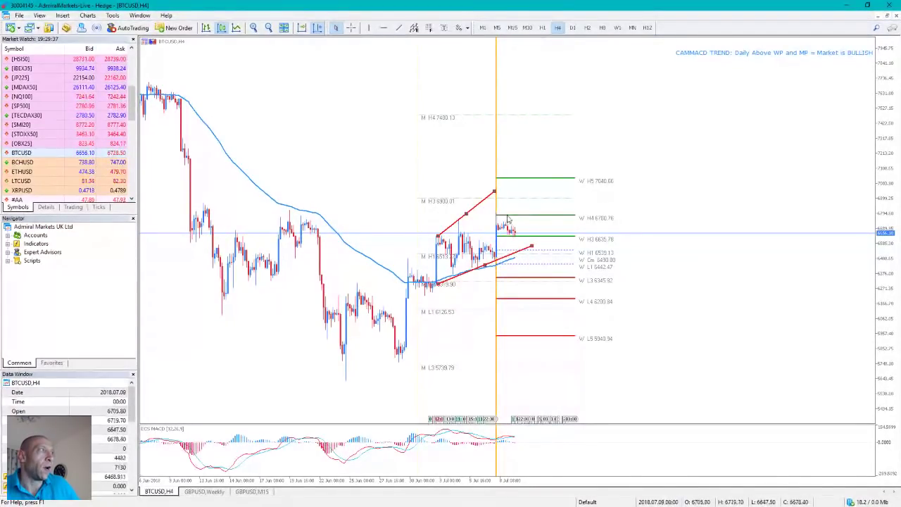
left_click_drag(495, 191, 497, 188)
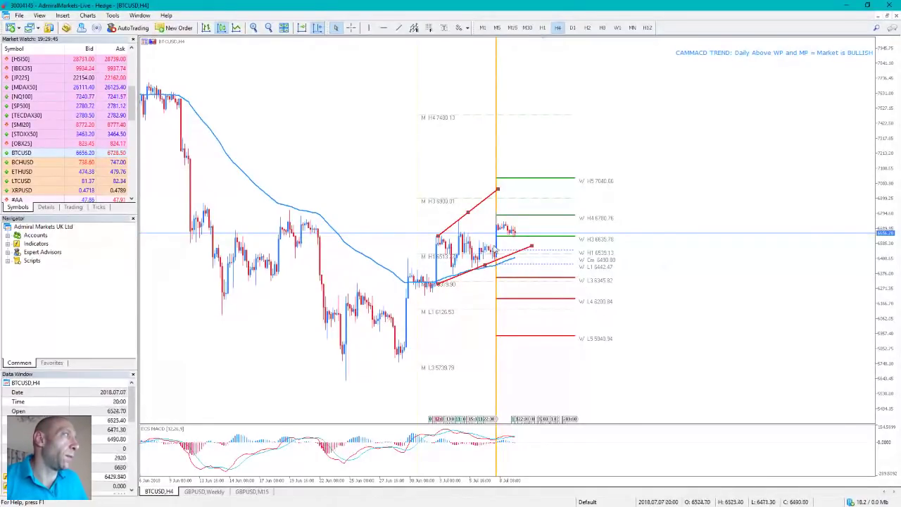
Place a horizontal line at about 6804 on the BTCUSD H4 chart, just above the W H4 level.
left_click(384, 27)
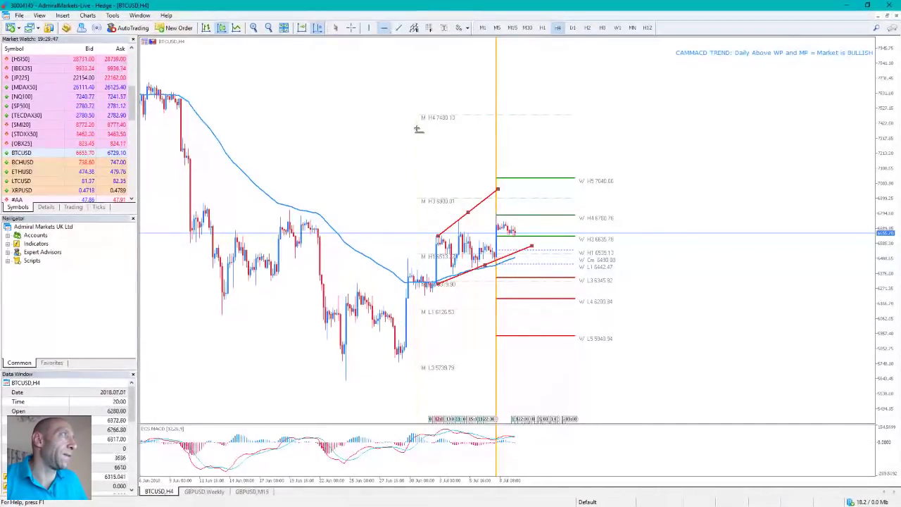
left_click(452, 211)
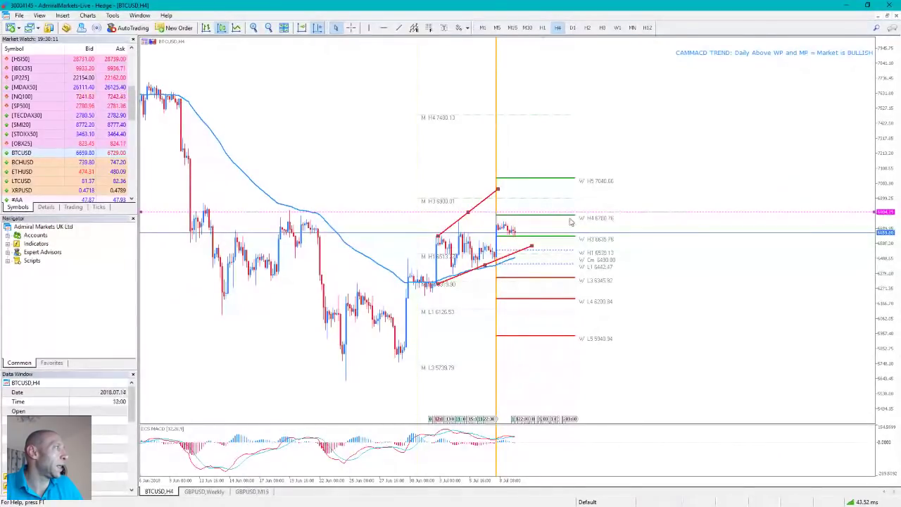
Try another horizontal line just below the W H4 level, and delete it along with both trendlines from the BTCUSD H4 chart.
left_click(383, 28)
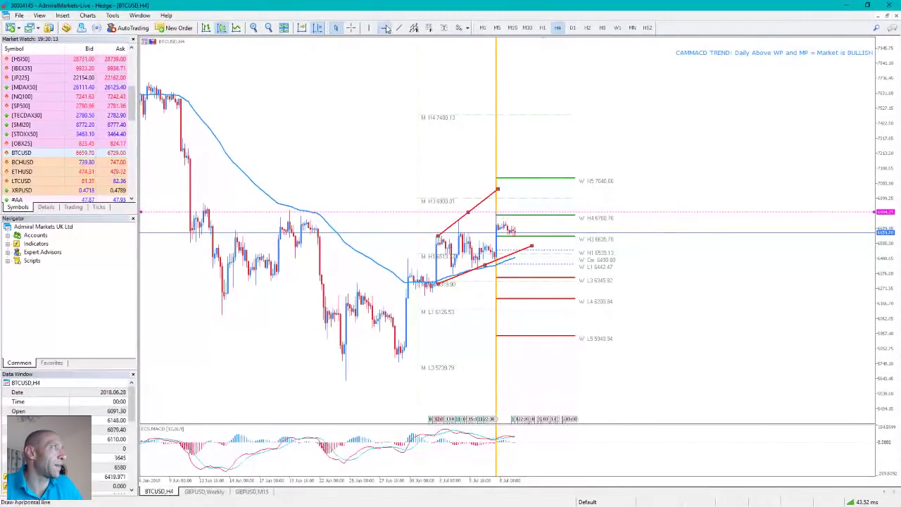
left_click_drag(553, 211, 551, 220)
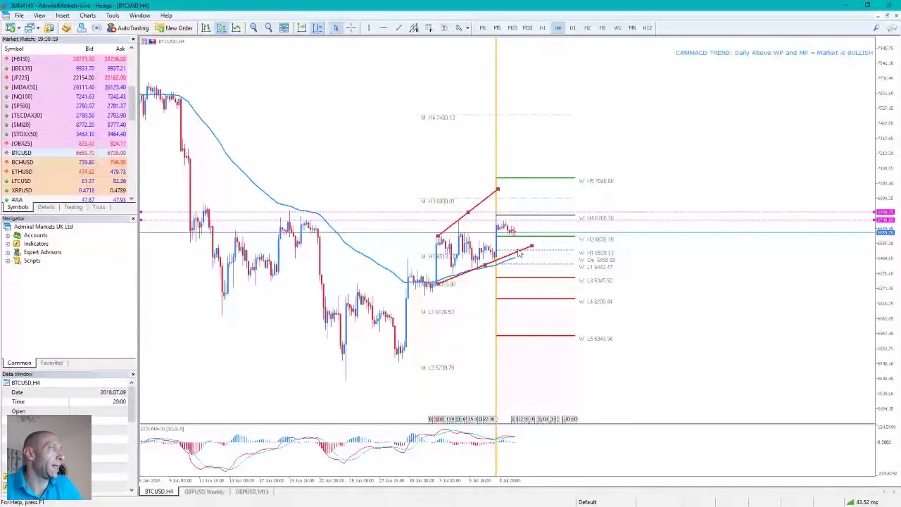
key("Delete")
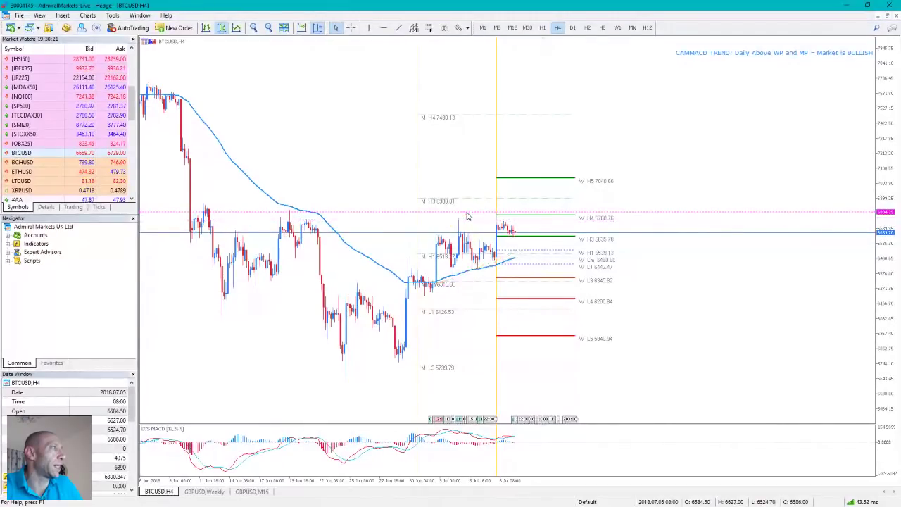
Draw one rising trendline along the early-July BTCUSD lows and check the trade levels on the BTC/USD slide.
left_click(398, 28)
left_click_drag(432, 295, 539, 236)
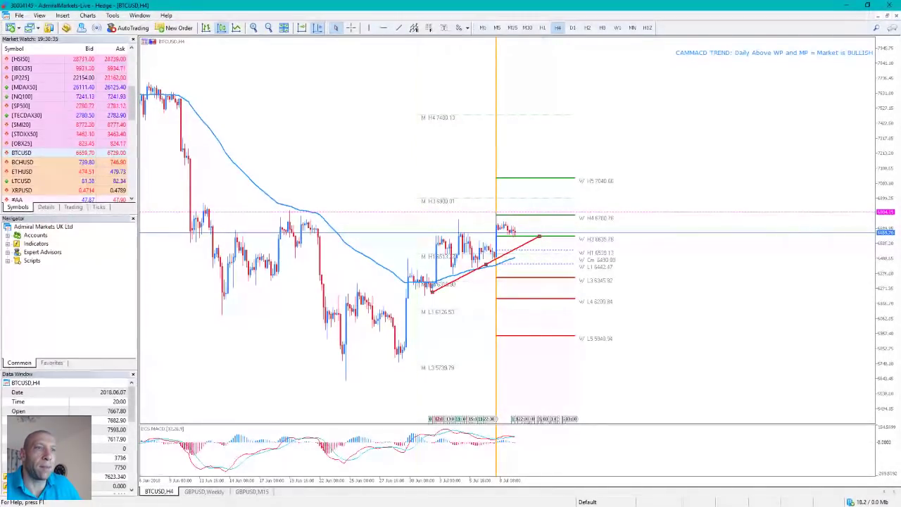
key("alt+Tab")
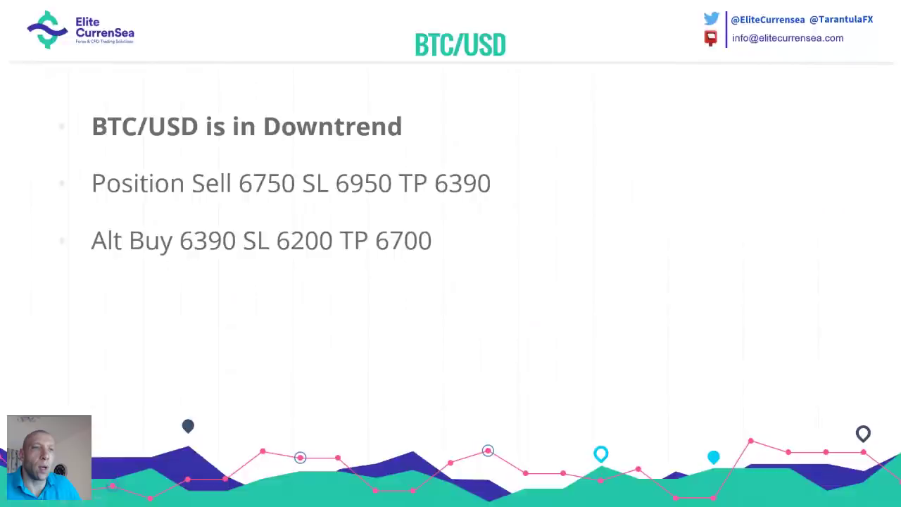
key("alt+Tab")
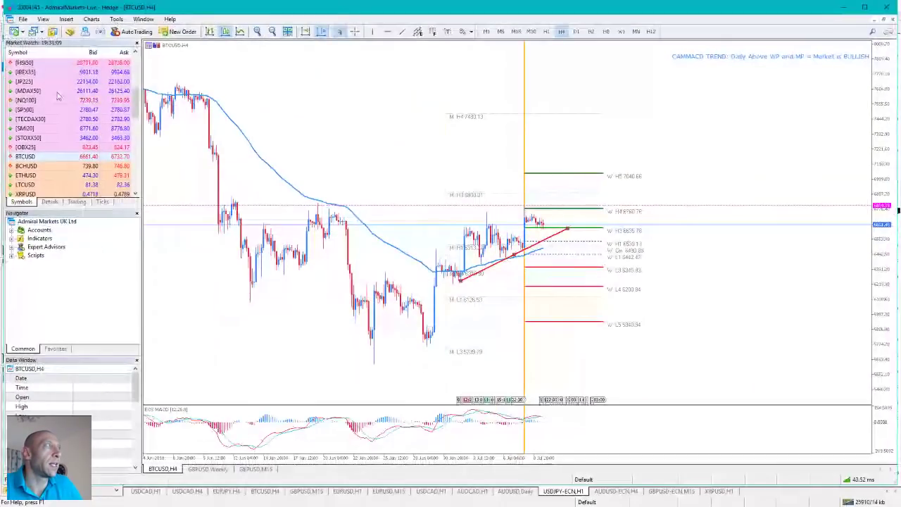
Switch to MetaTrader 4 and load EURNZD-ECN from the symbol list into the H1 chart.
key("alt+Tab")
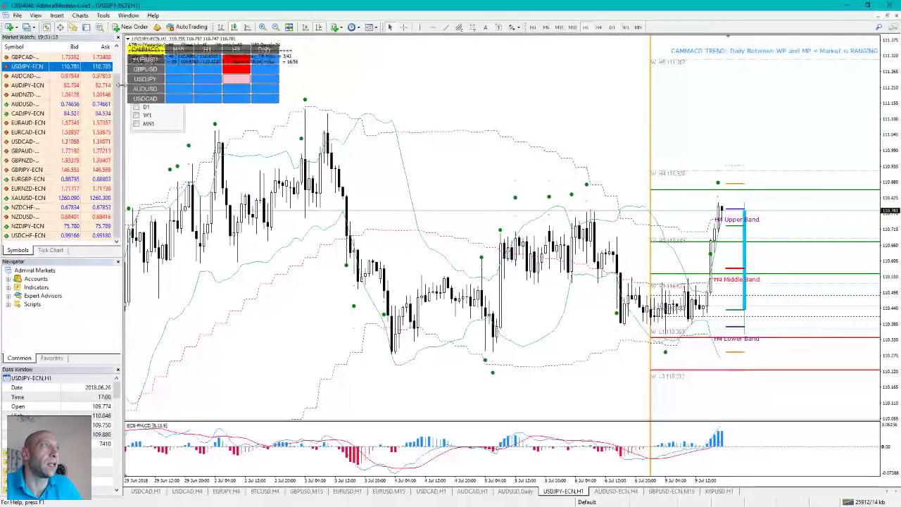
scroll(112, 78, "up", 3)
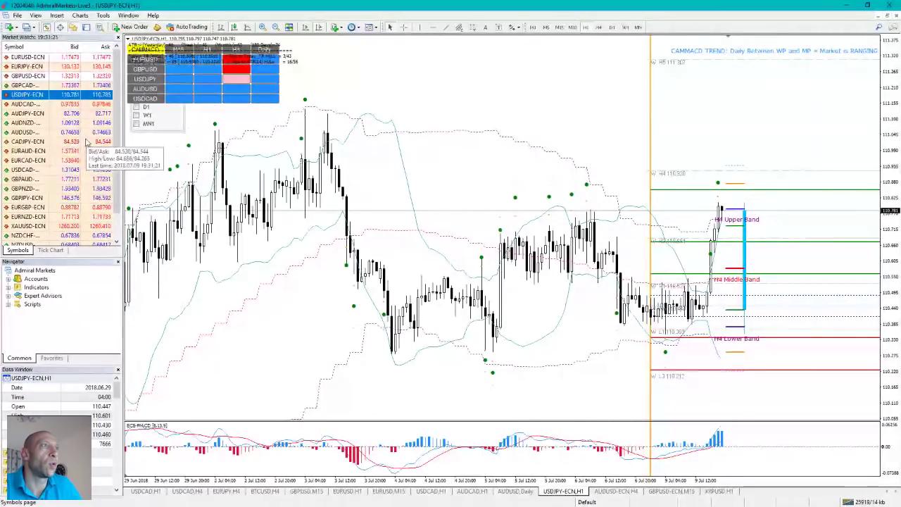
scroll(83, 138, "down", 1)
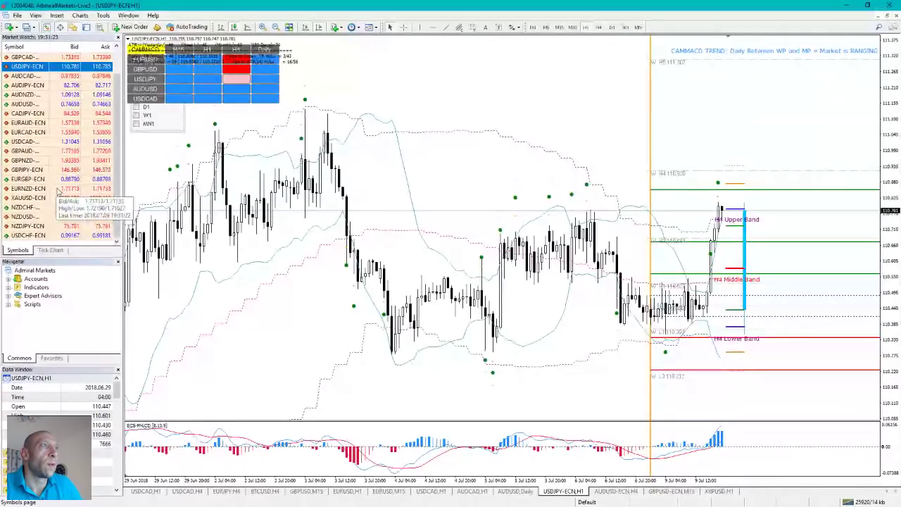
left_click_drag(58, 190, 369, 203)
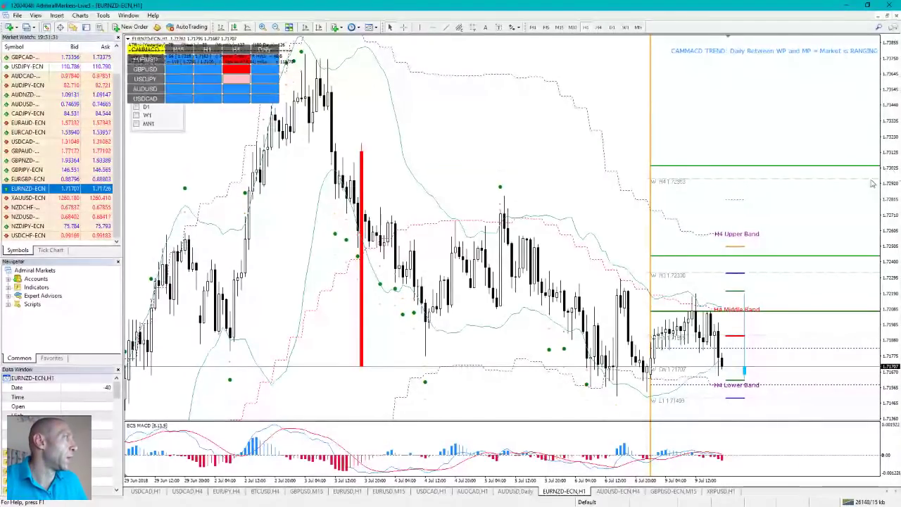
Compress the EURNZD price scale, check the chart on the D1 timeframe and return it to H1.
left_click_drag(893, 171, 890, 176)
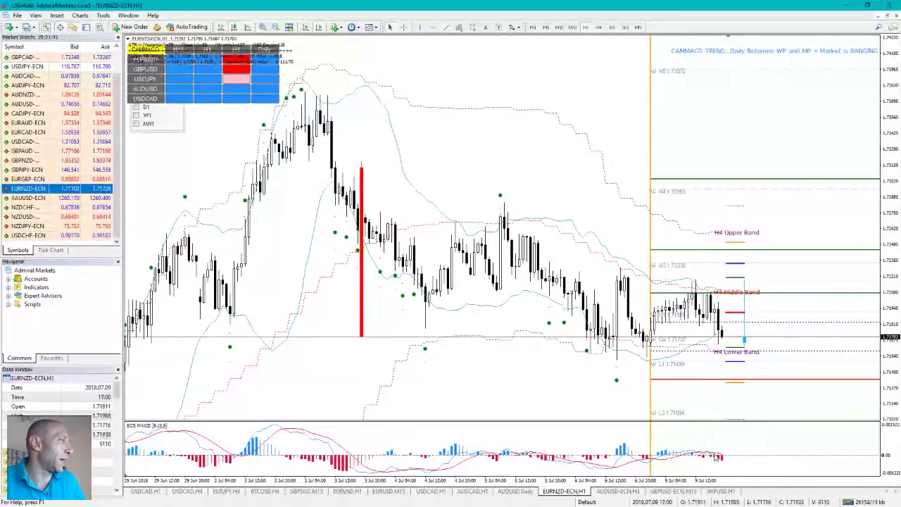
left_click(612, 28)
left_click(585, 28)
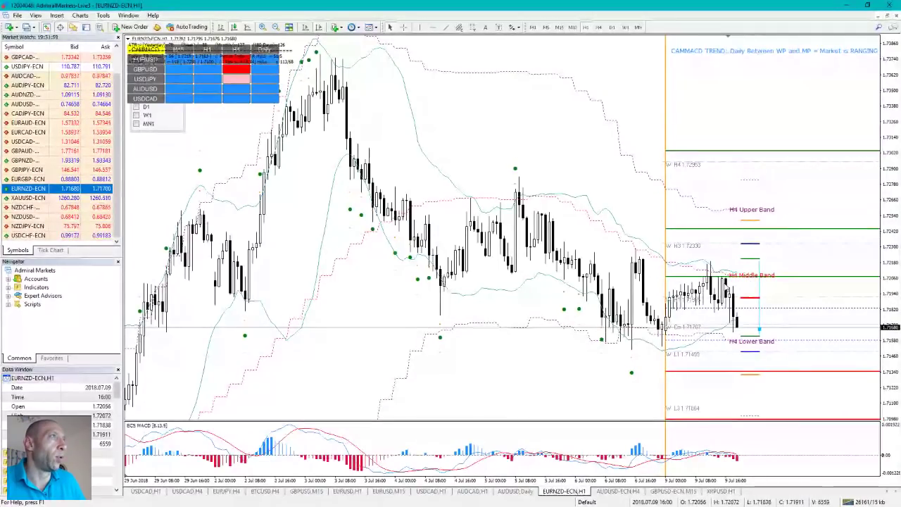
Switch to MetaTrader 5 and load [DAX30] on the H4 timeframe with the price scale compressed to fit the weekly levels.
scroll(115, 104, "up", 1)
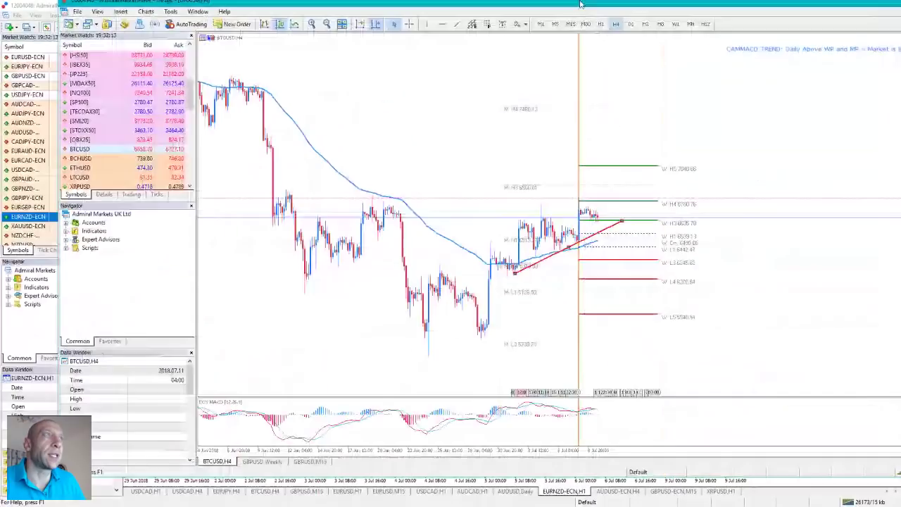
scroll(116, 97, "up", 5)
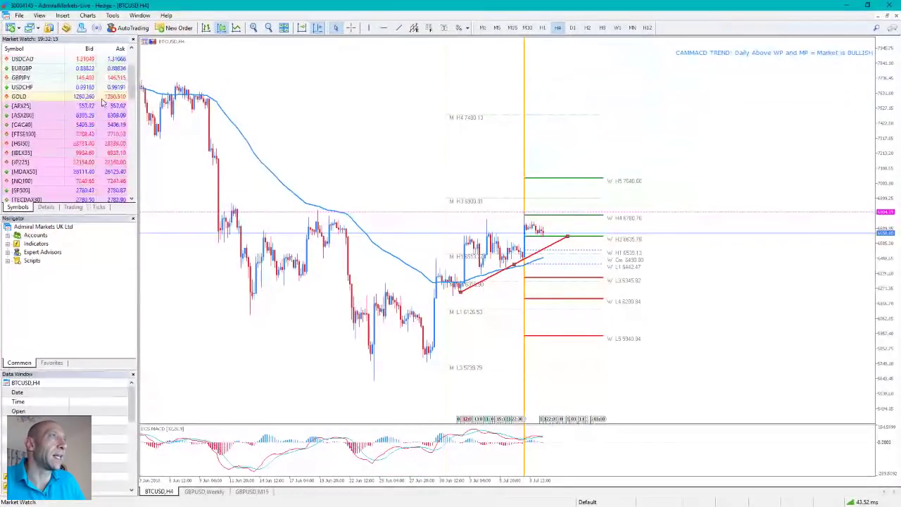
left_click_drag(21, 69, 357, 134)
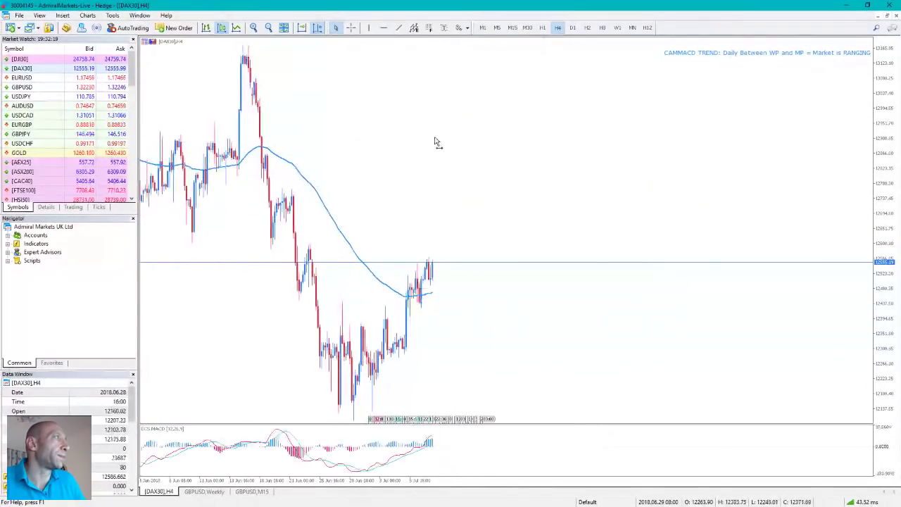
left_click(543, 27)
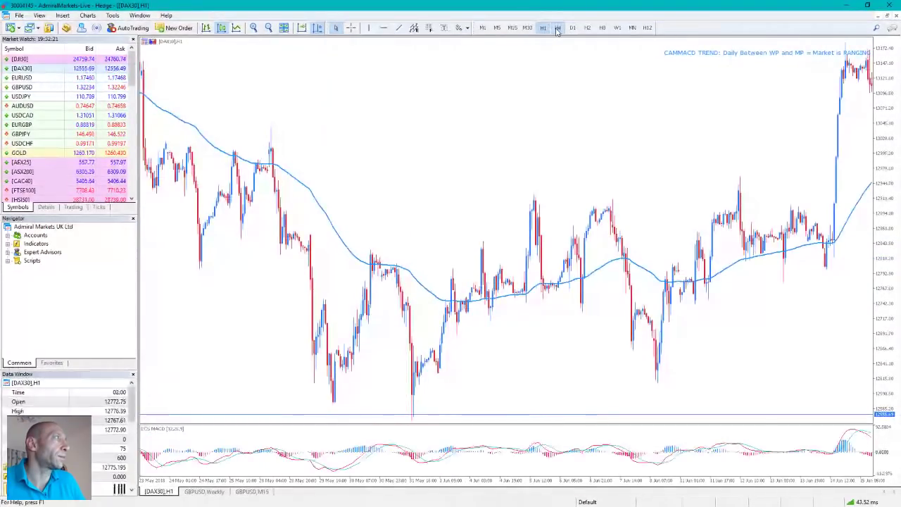
left_click(557, 27)
left_click_drag(878, 151, 880, 190)
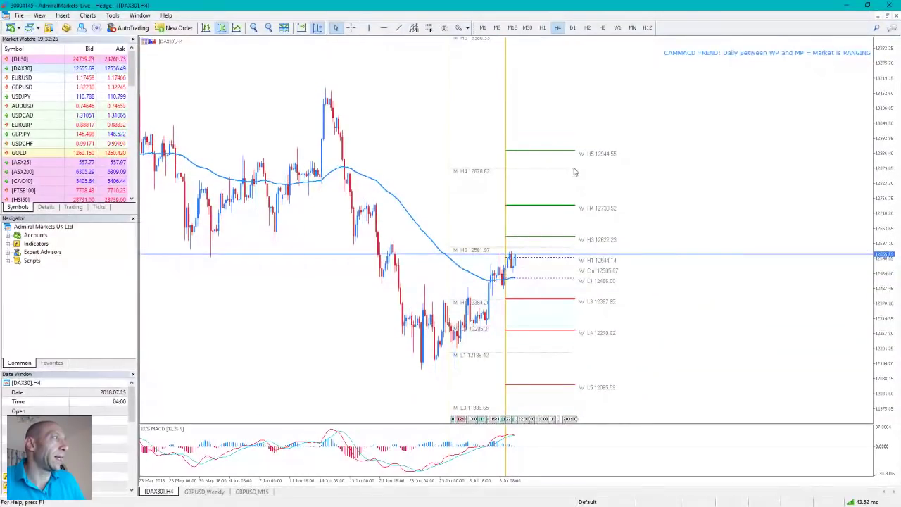
Mark [DAX30] H4 with a horizontal line at about 12592, just above M H3, and a rising trendline under the July lows.
left_click(384, 27)
left_click_drag(520, 217, 523, 244)
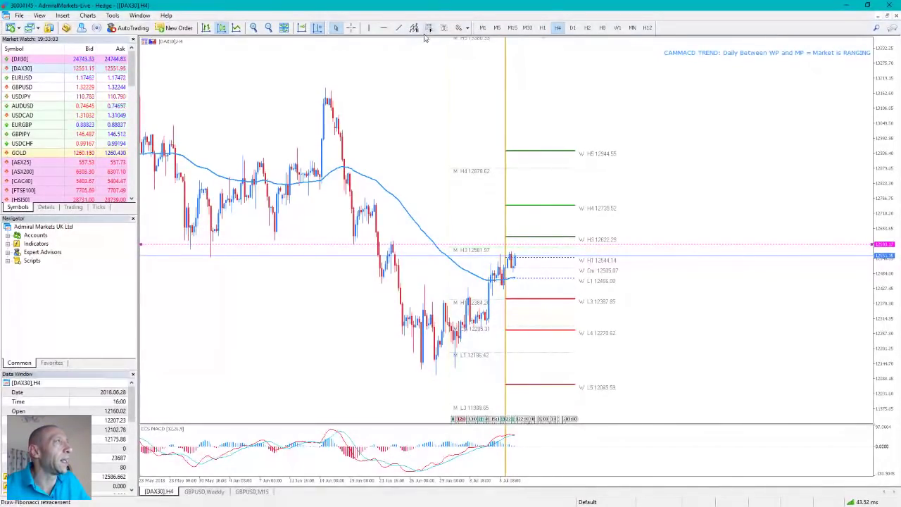
left_click(399, 27)
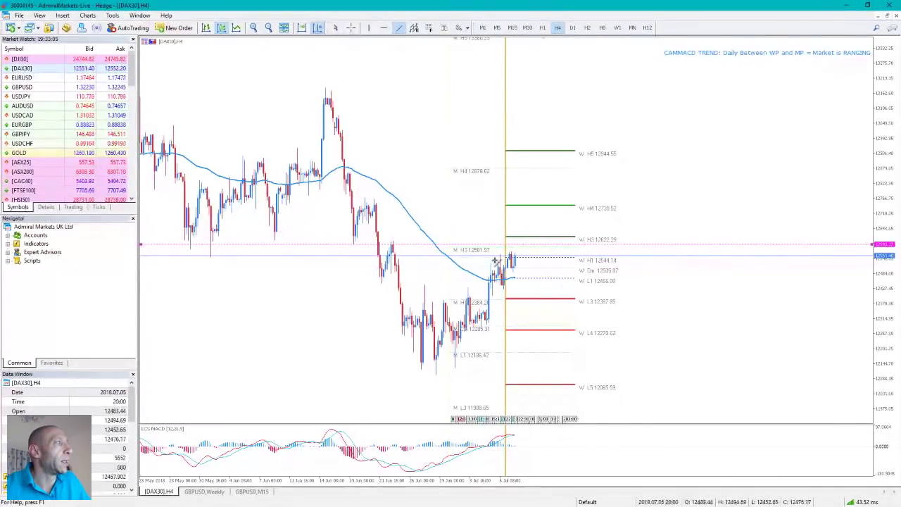
mouse_move(492, 297)
left_mouse_down()
mouse_move(546, 271)
mouse_move(600, 221)
left_mouse_up()
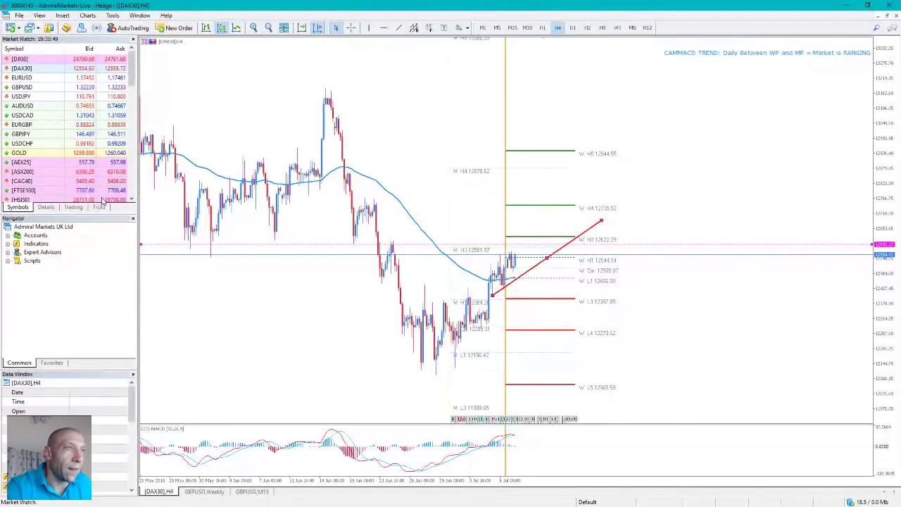
Load WTI from the symbol list on the H4 timeframe and compress its price scale to fit all weekly levels.
scroll(104, 115, "down", 15)
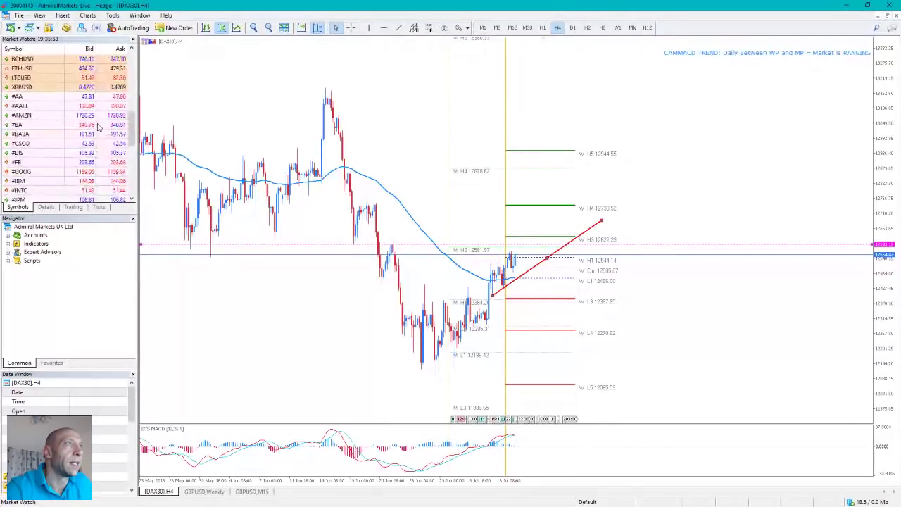
left_click_drag(93, 146, 217, 161)
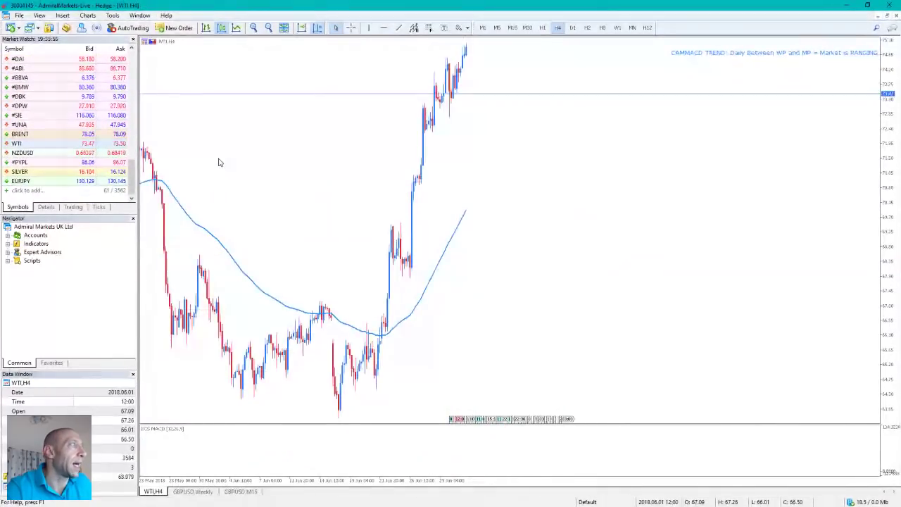
left_click(572, 27)
left_click(557, 27)
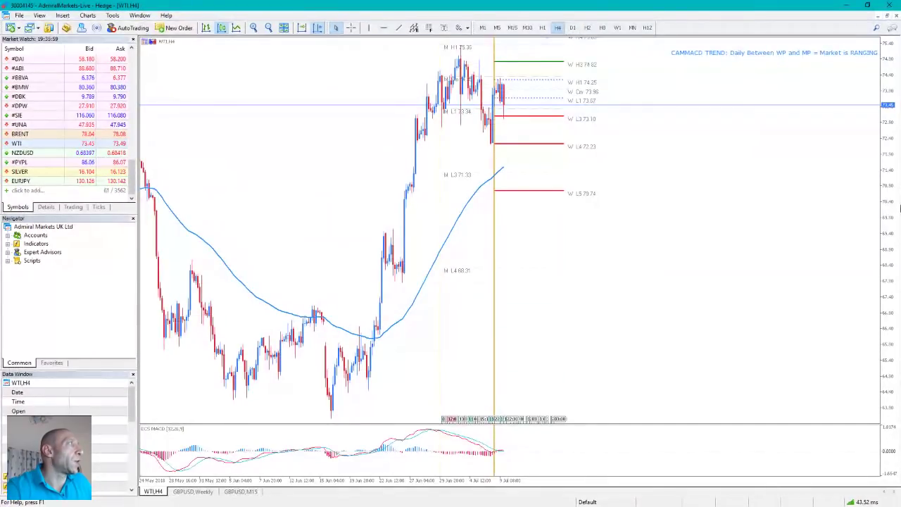
left_click_drag(893, 181, 893, 326)
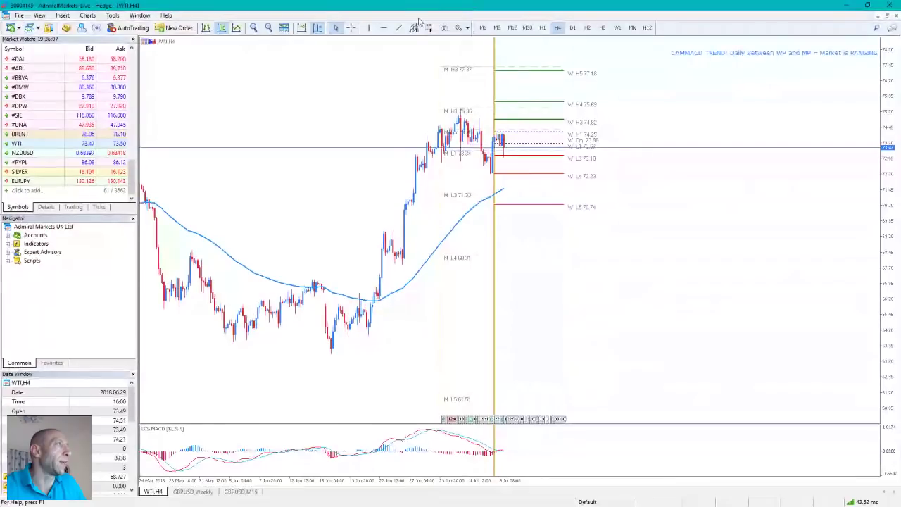
Place horizontal lines on the WTI H4 chart at about 72.2, by W L4, and about 75.3, by M H1.
left_click(457, 174)
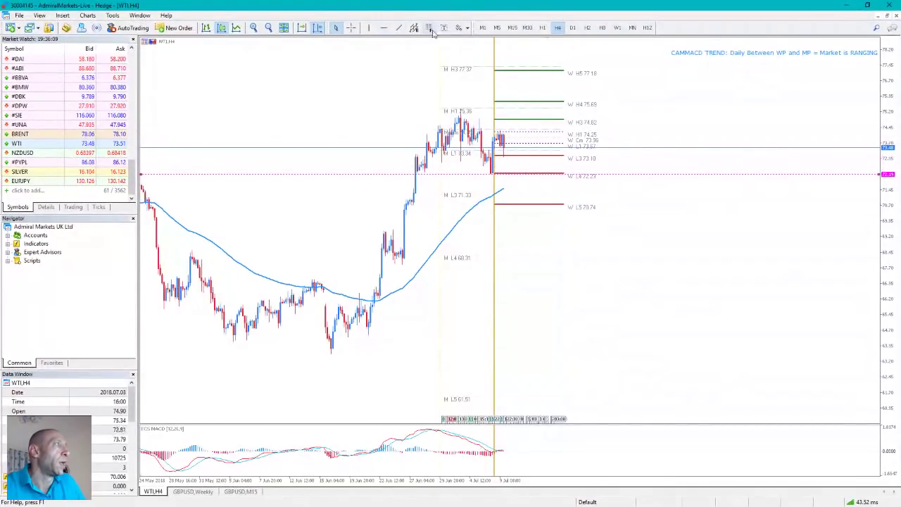
left_click(384, 27)
left_click(475, 110)
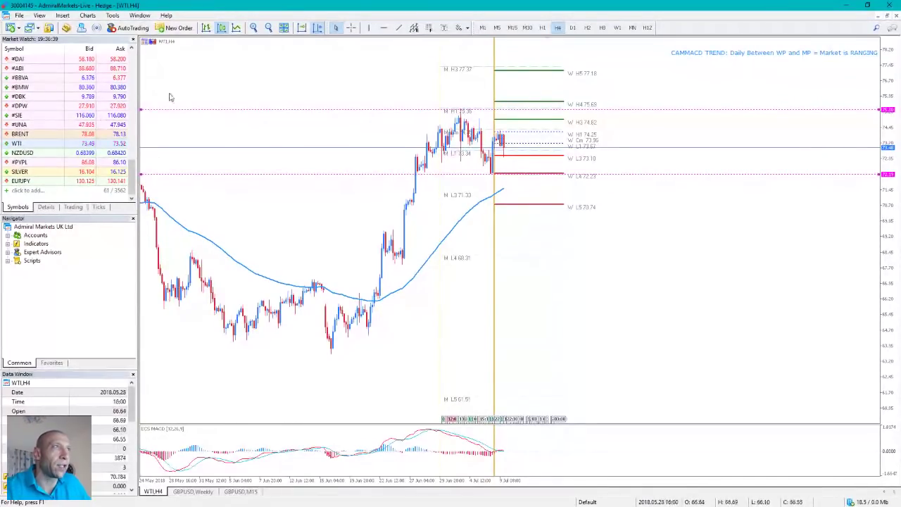
scroll(100, 106, "up", 15)
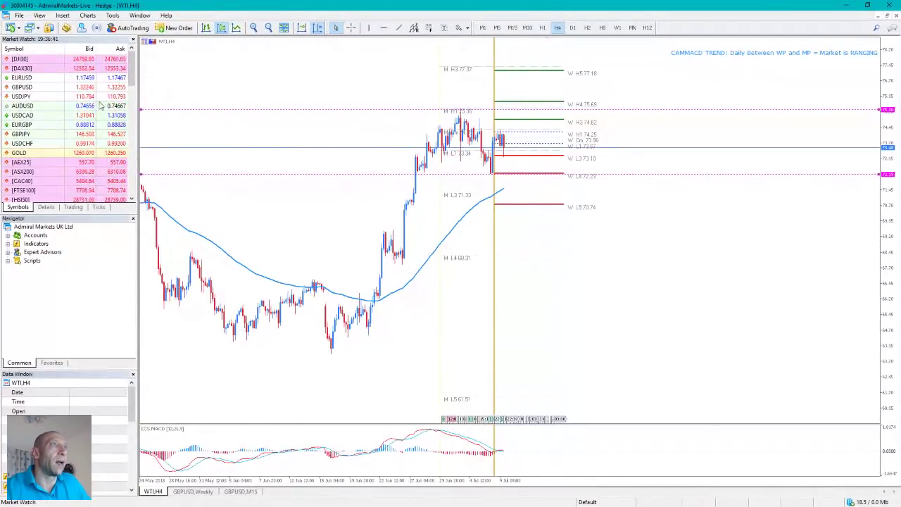
scroll(102, 127, "down", 3)
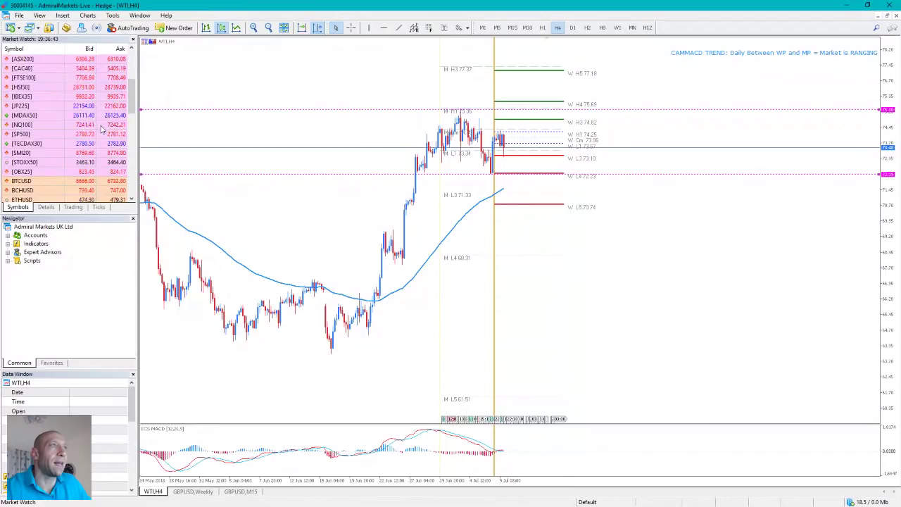
scroll(104, 134, "up", 3)
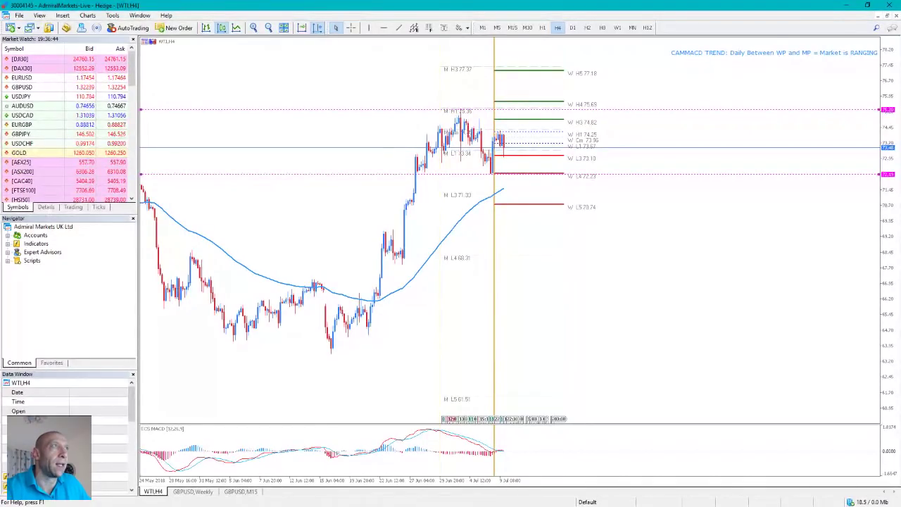
key("alt+Tab")
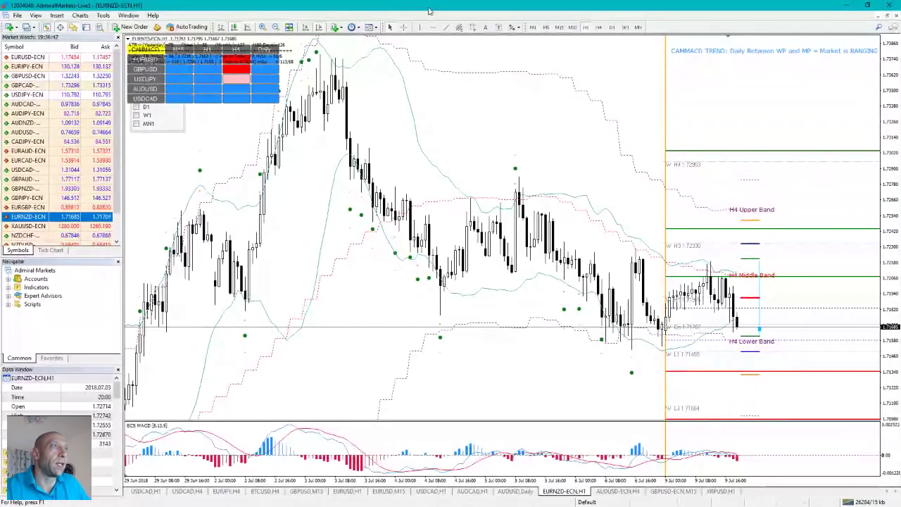
key("alt+Tab")
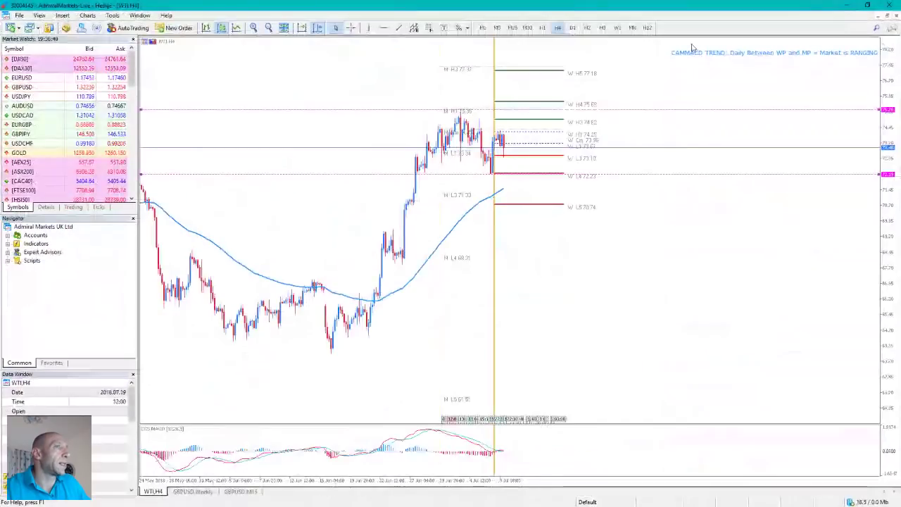
Switch to MetaTrader 4 and load EURJPY-ECN into the H1 chart for review, followed by USDCAD-ECN.
key("alt+Tab")
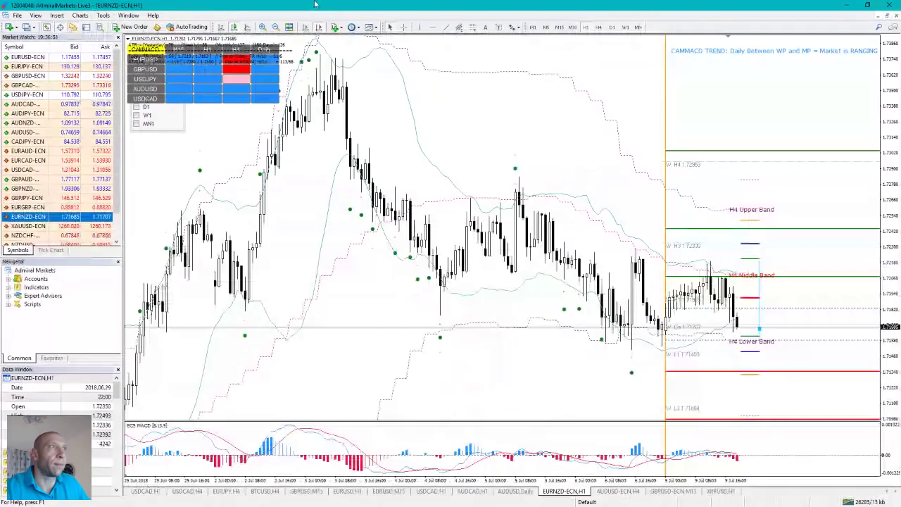
left_click(82, 65)
left_click_drag(82, 64, 273, 189)
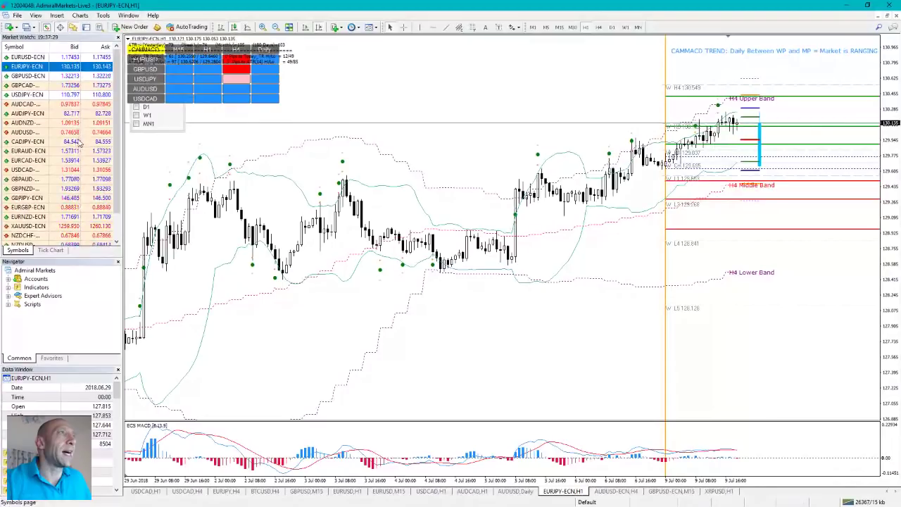
left_click(71, 170)
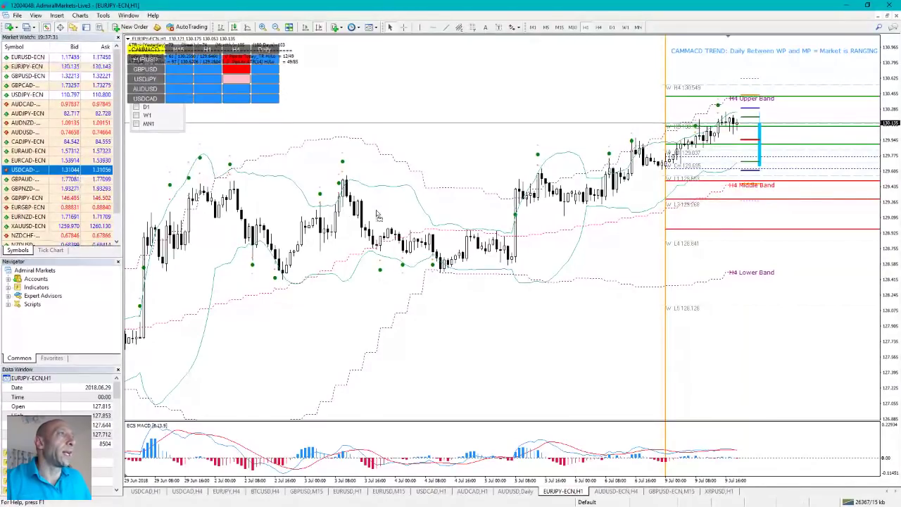
left_click_drag(378, 214, 380, 214)
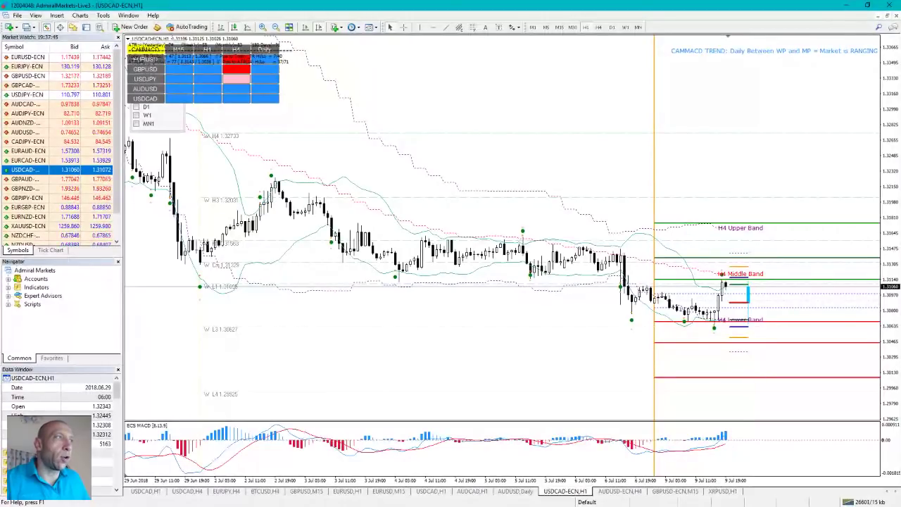
Load EURUSD-ECN into the H1 chart, and switch to the trade-plan slides to review the EUR/USD plan.
left_click_drag(70, 56, 258, 176)
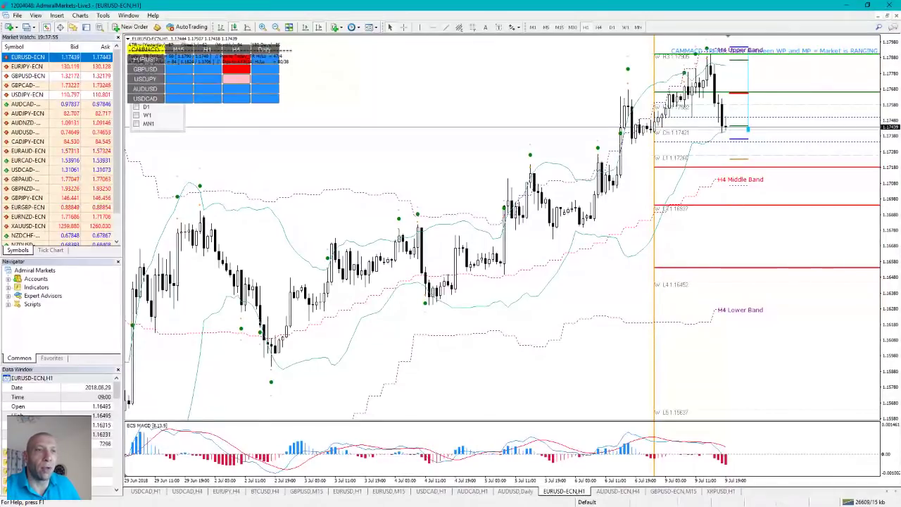
key("alt+Tab")
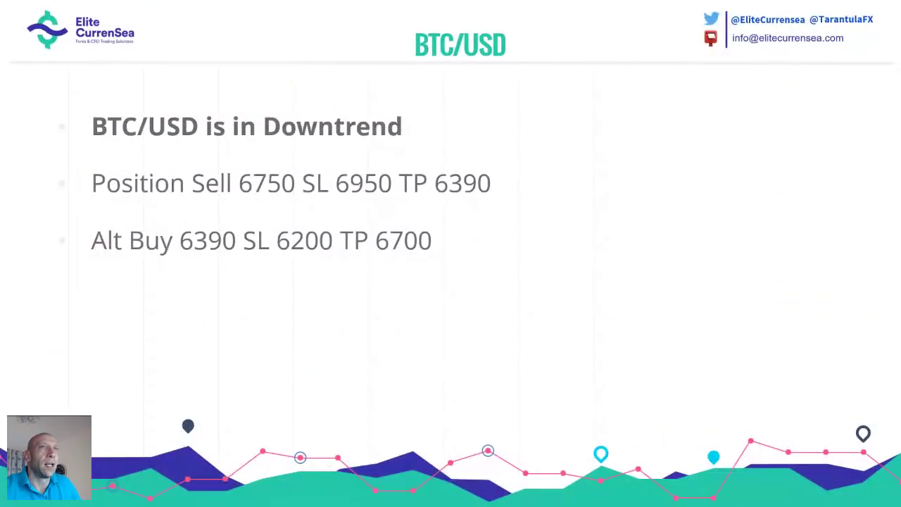
key("Right")
key("Right")
key("Right")
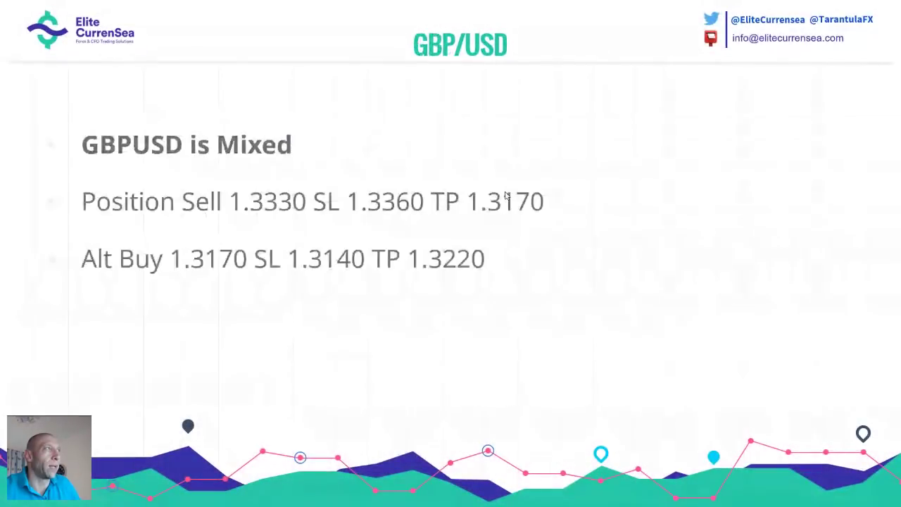
key("Right")
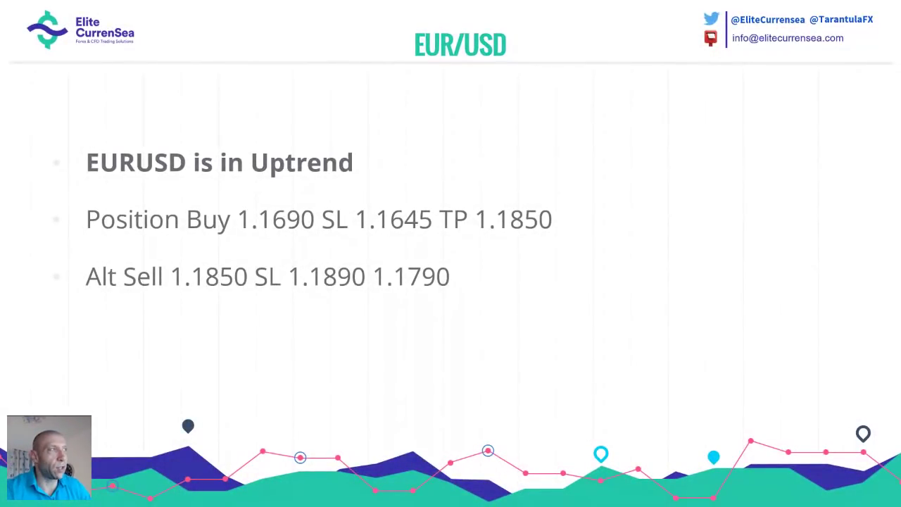
Review the trade-plan slides between EUR/USD and BTC/USD, including GBP/USD, AUD/USD and USD/JPY, and finish on BTC/USD.
key("Left")
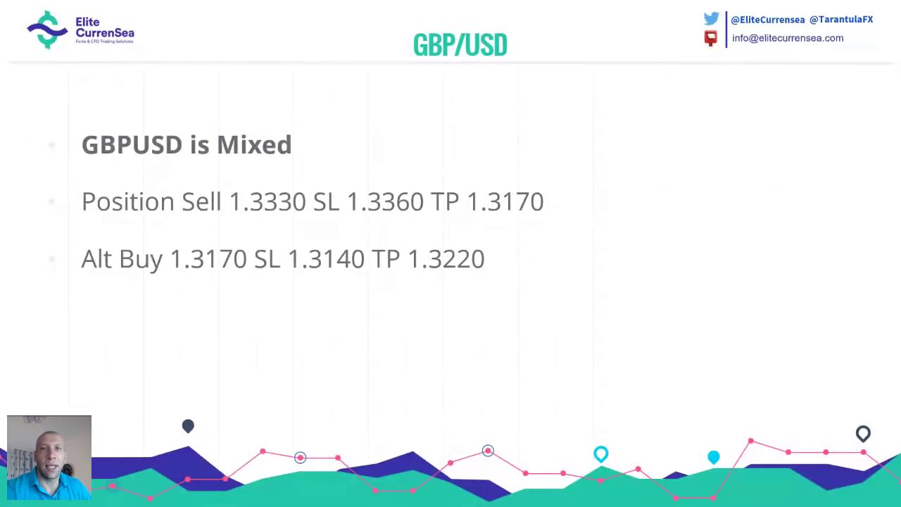
key("Left")
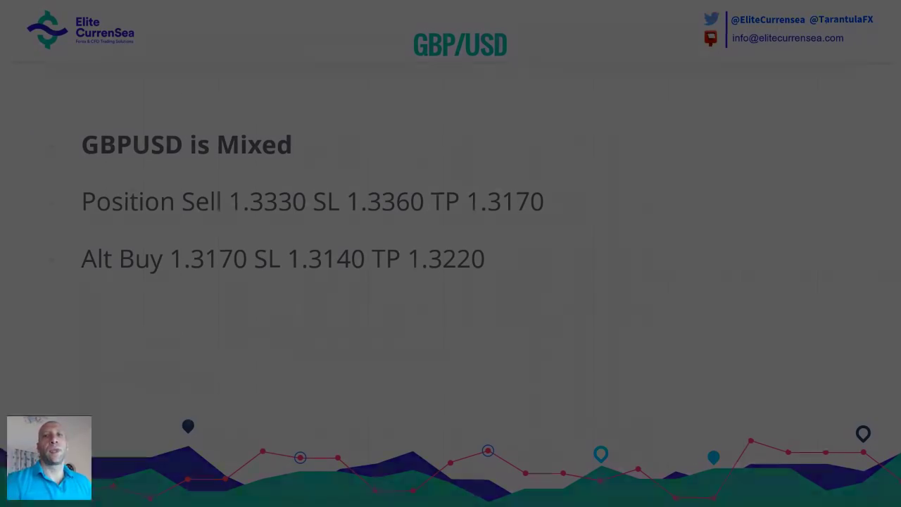
key("Left")
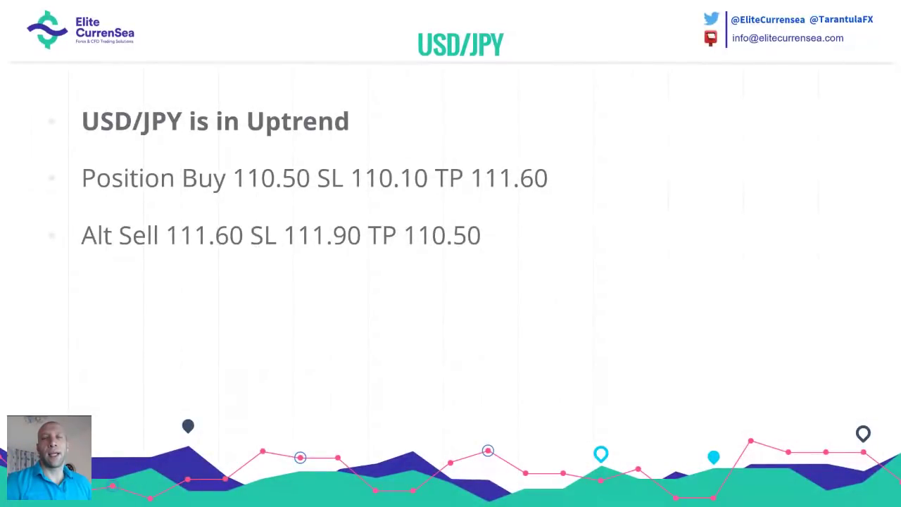
key("Left")
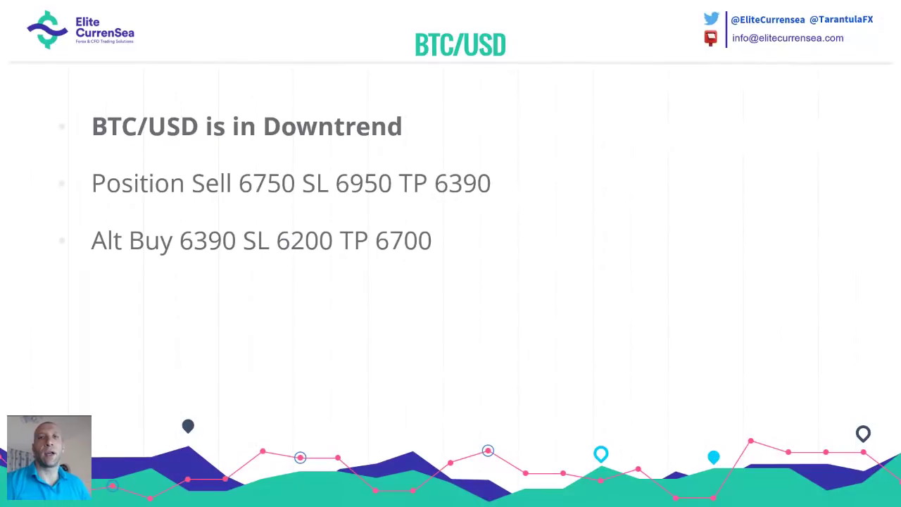
key("Right")
key("Right")
key("Left")
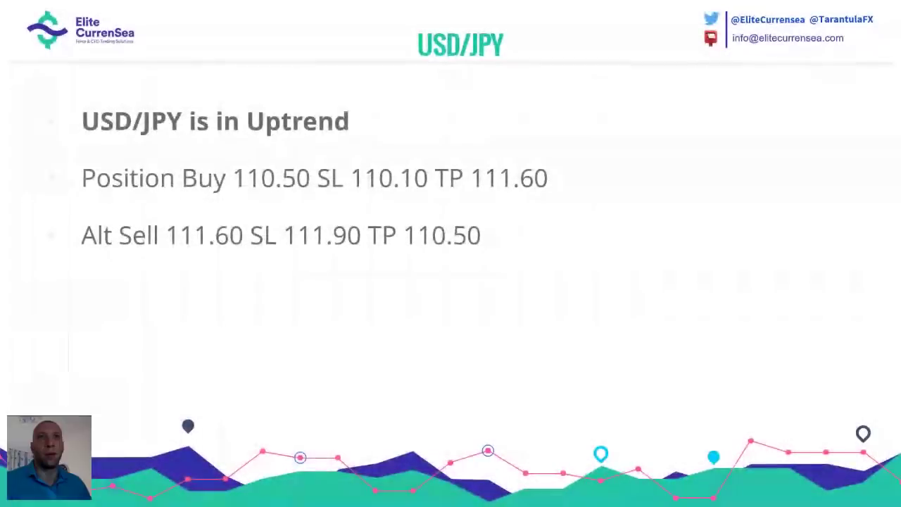
key("Right")
key("Right")
key("Right")
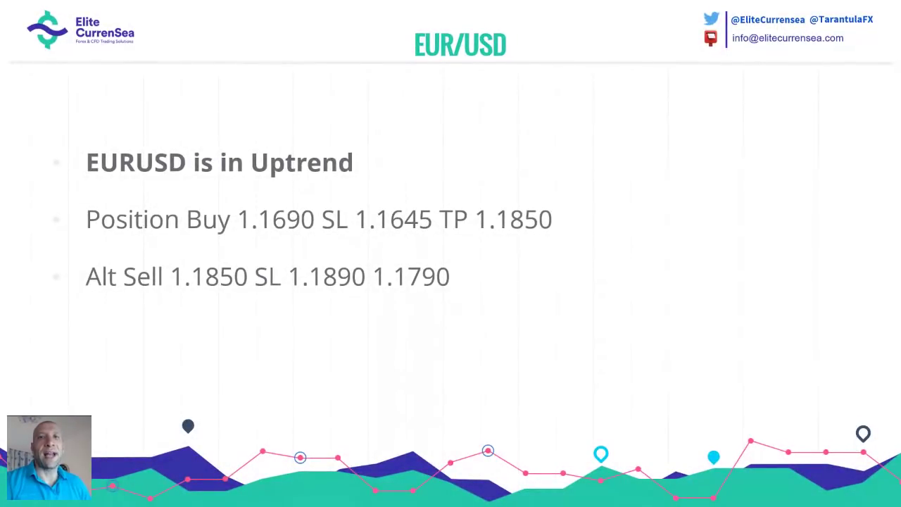
key("Left")
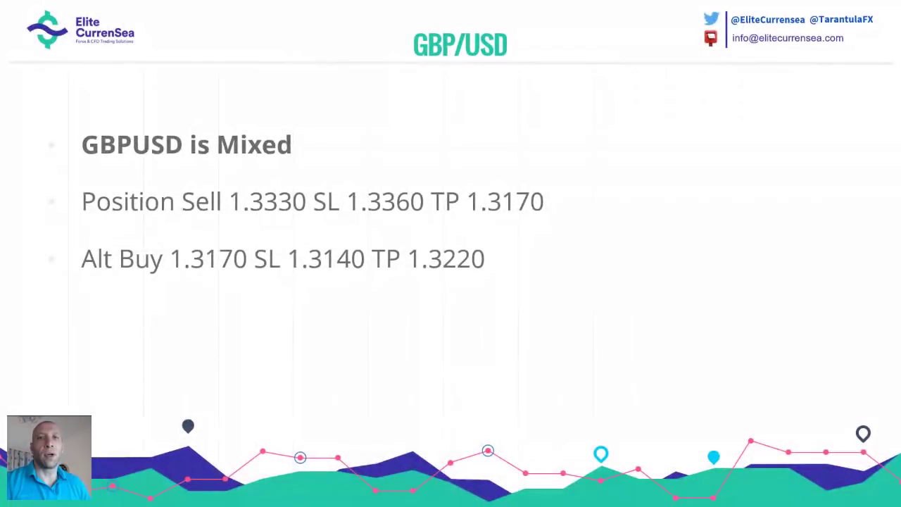
key("Left")
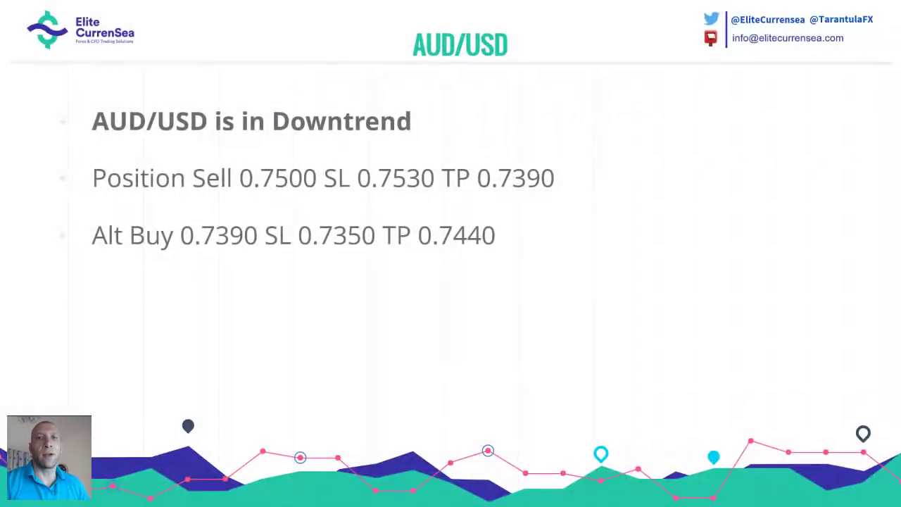
key("Left")
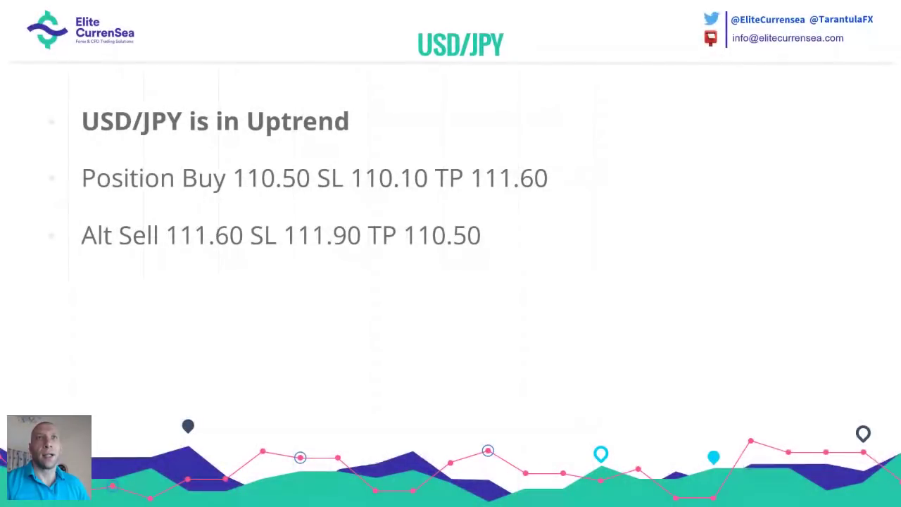
key("Left")
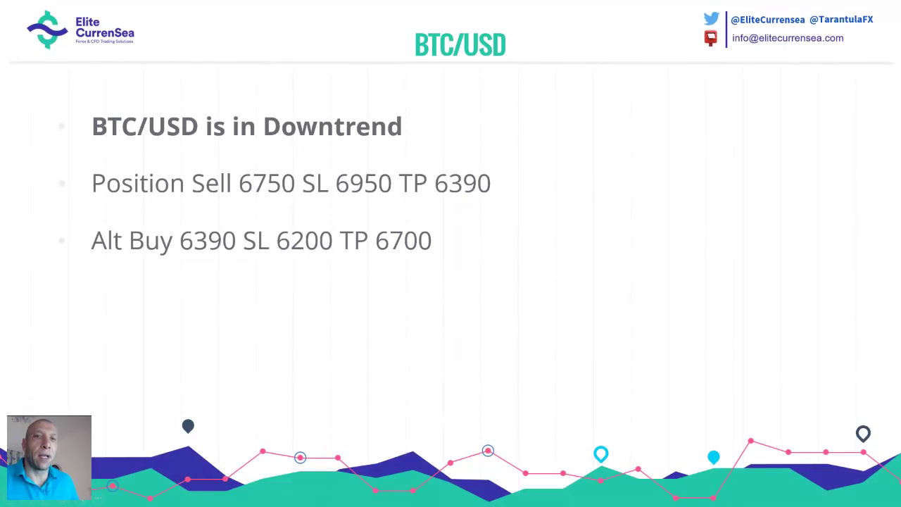
Switch to MetaTrader 4 and load XAUUSD-ECN into the H1 chart to examine price against the H4 Middle Band.
key("alt+Tab")
scroll(56, 127, "up", 1)
scroll(58, 127, "down", 1)
left_click(77, 198)
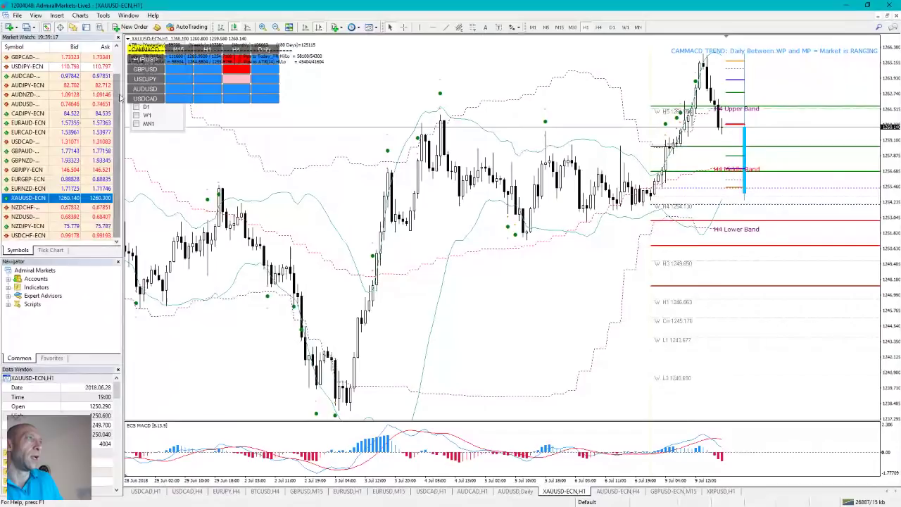
scroll(121, 60, "up", 3)
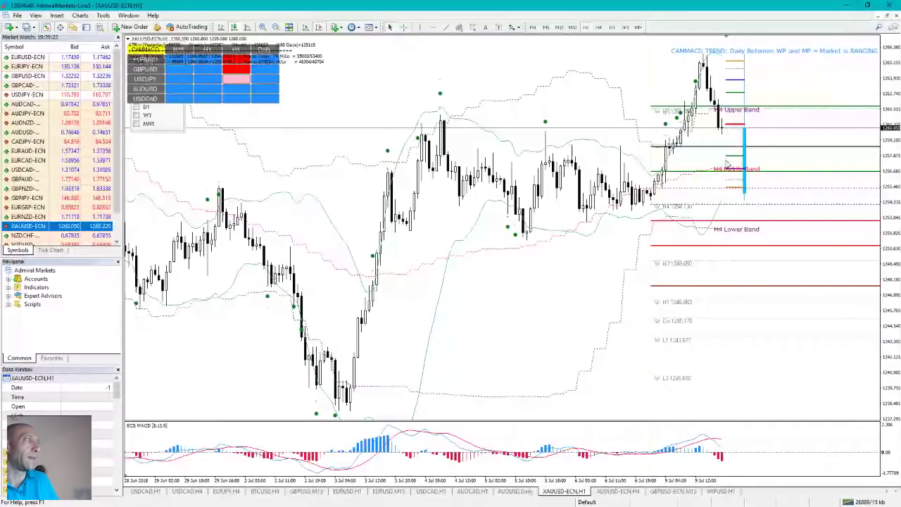
mouse_move(727, 171)
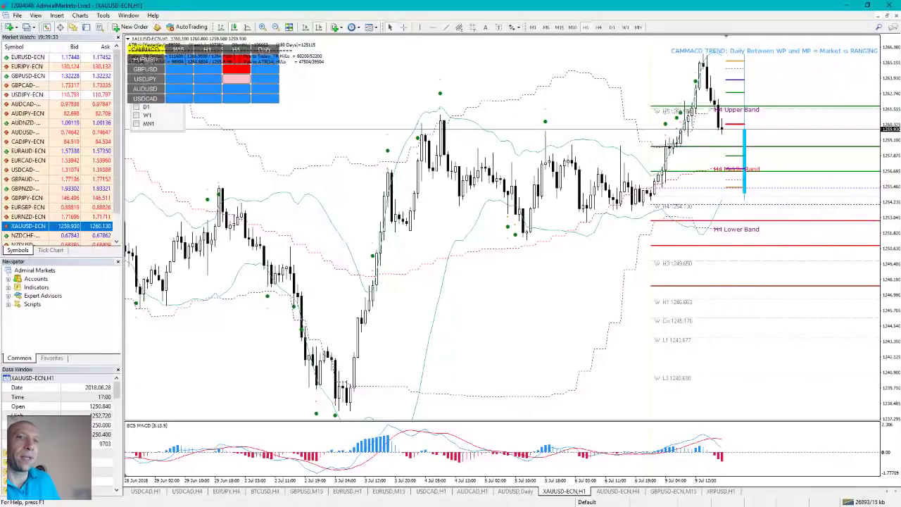
Switch to MetaTrader 5, find BTCUSD in the symbol list and load it into the H4 chart for review.
key("alt+Tab")
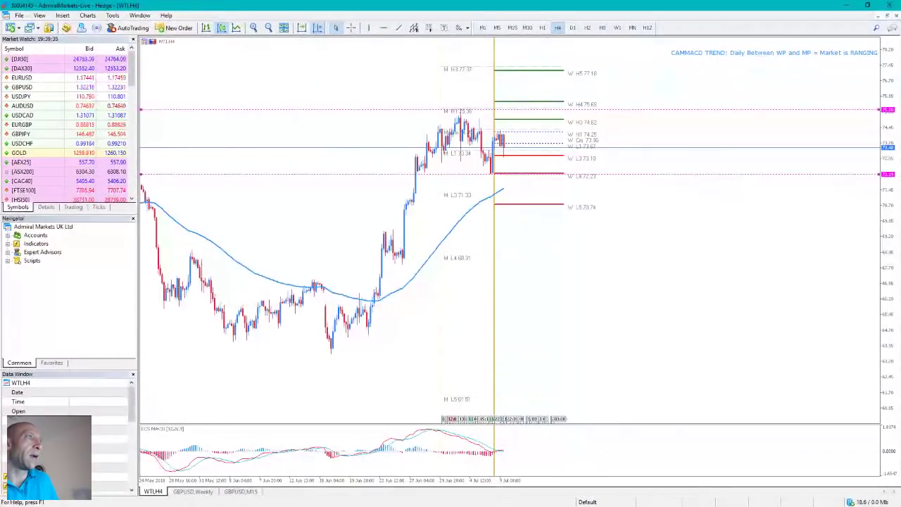
scroll(81, 144, "down", 10)
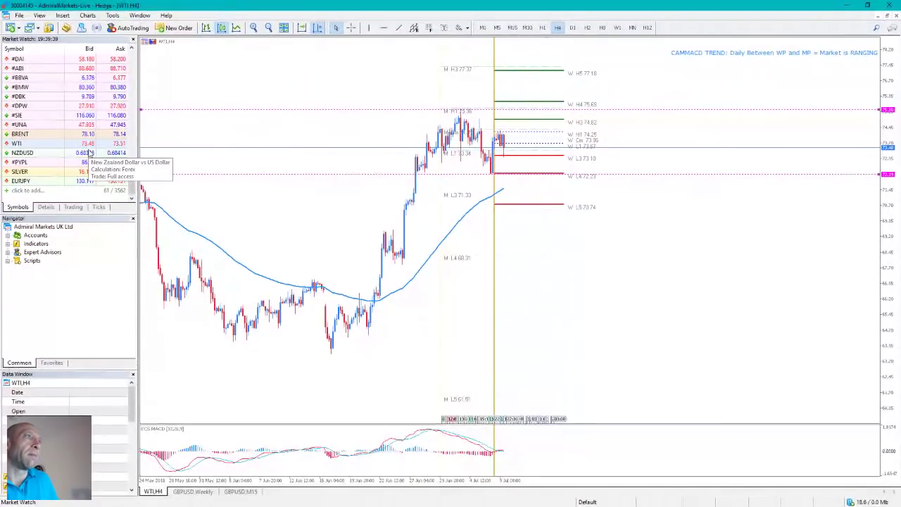
scroll(87, 149, "up", 5)
scroll(91, 148, "up", 5)
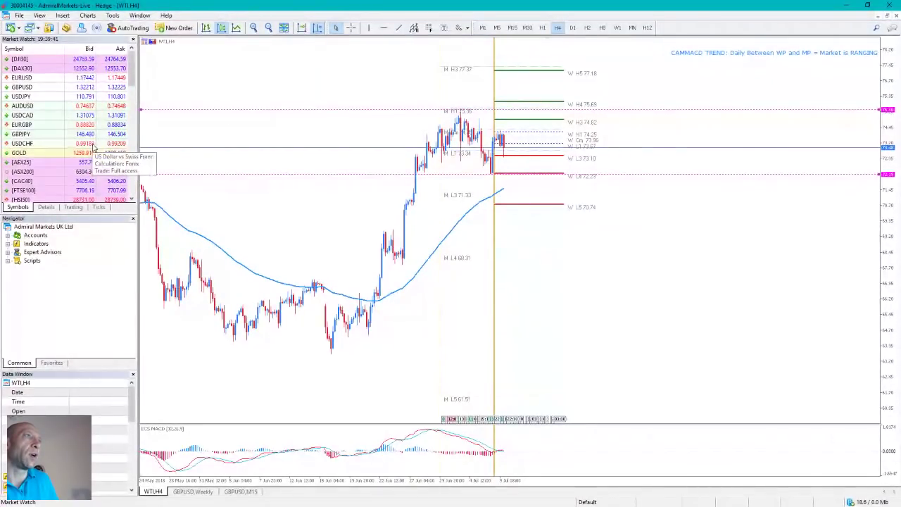
scroll(97, 140, "down", 6)
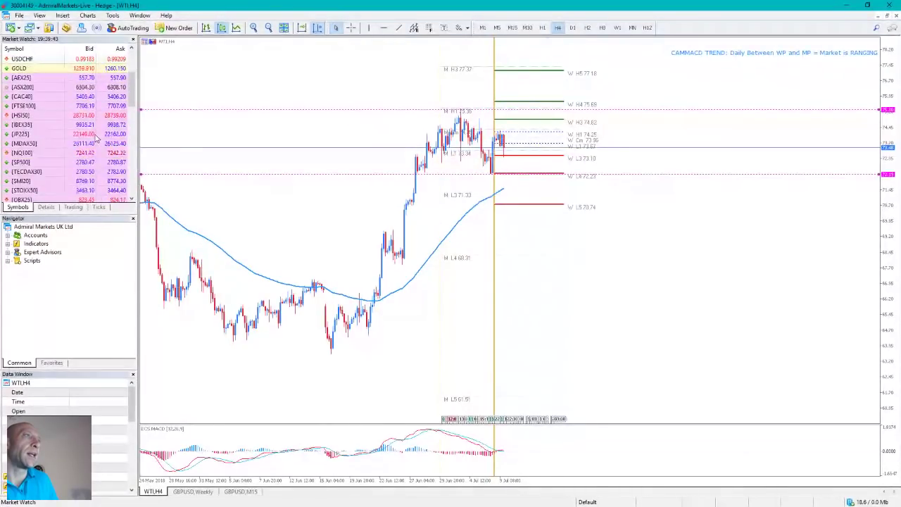
scroll(56, 92, "up", 1)
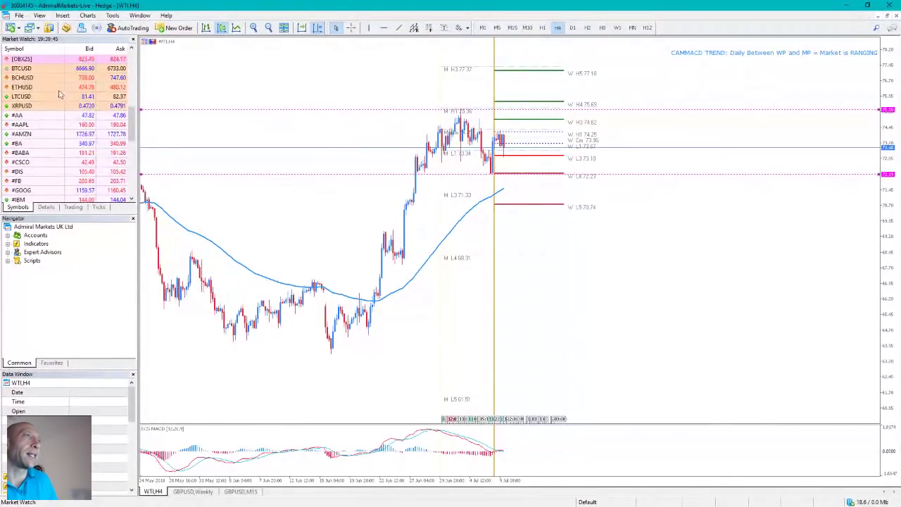
left_click_drag(40, 70, 467, 183)
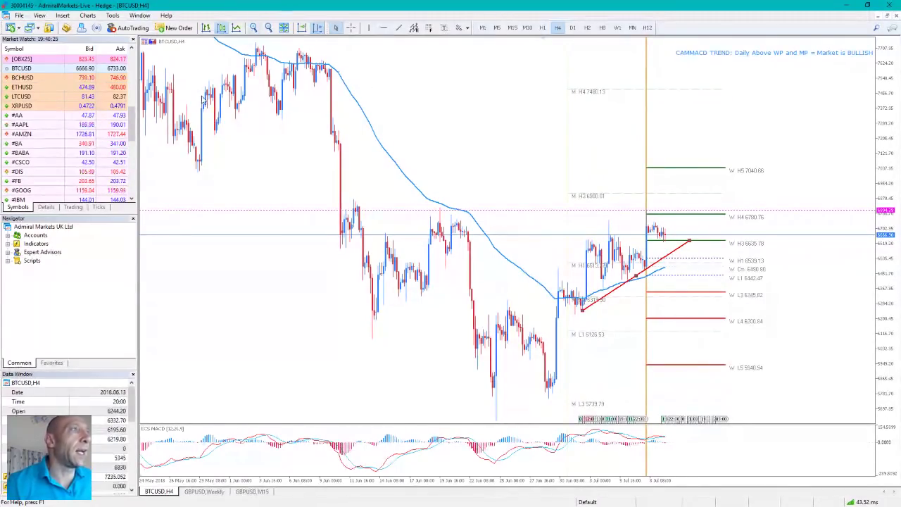
Switch back to MetaTrader 4 and load USDCAD-ECN into the H1 chart for review.
key("alt+Tab")
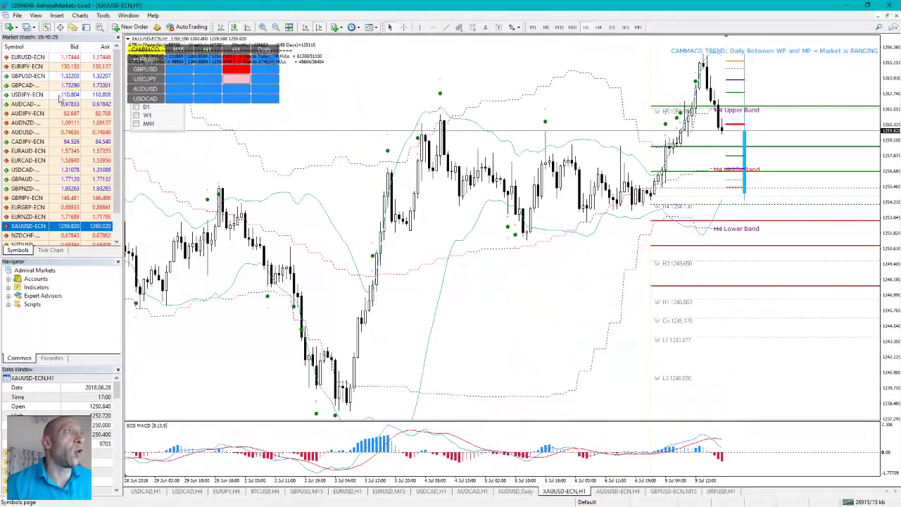
left_click(76, 169)
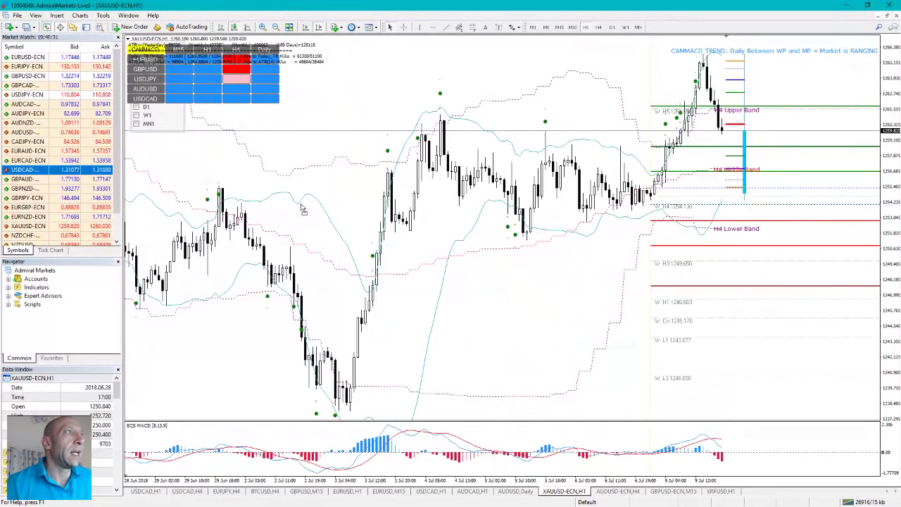
left_click_drag(328, 215, 327, 214)
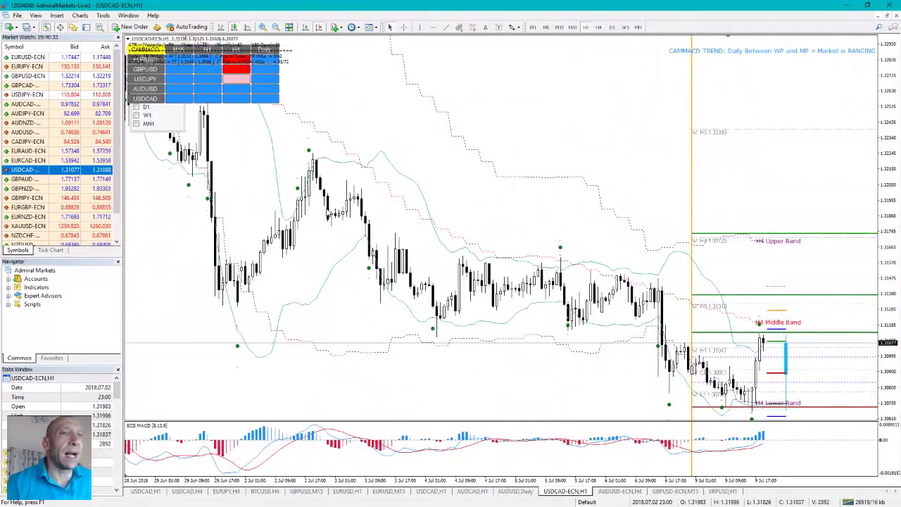